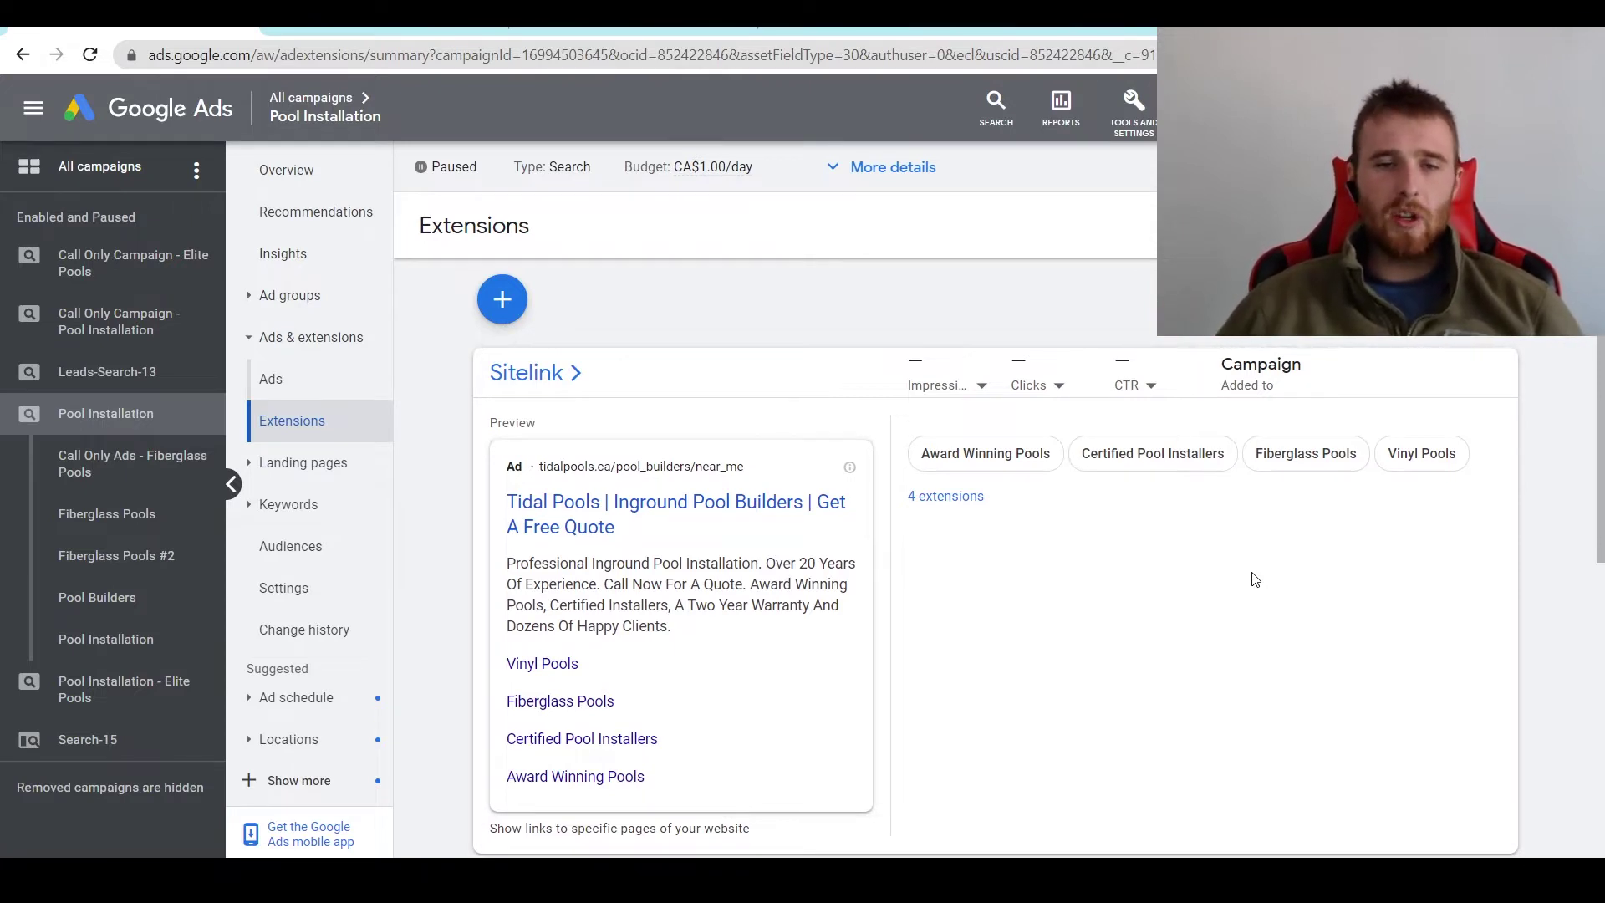
Open the Google Ads Help article 'About structured snippet extensions' and clear the highlighted example line
{"action": "left_click", "coordinate": [460, 31]}
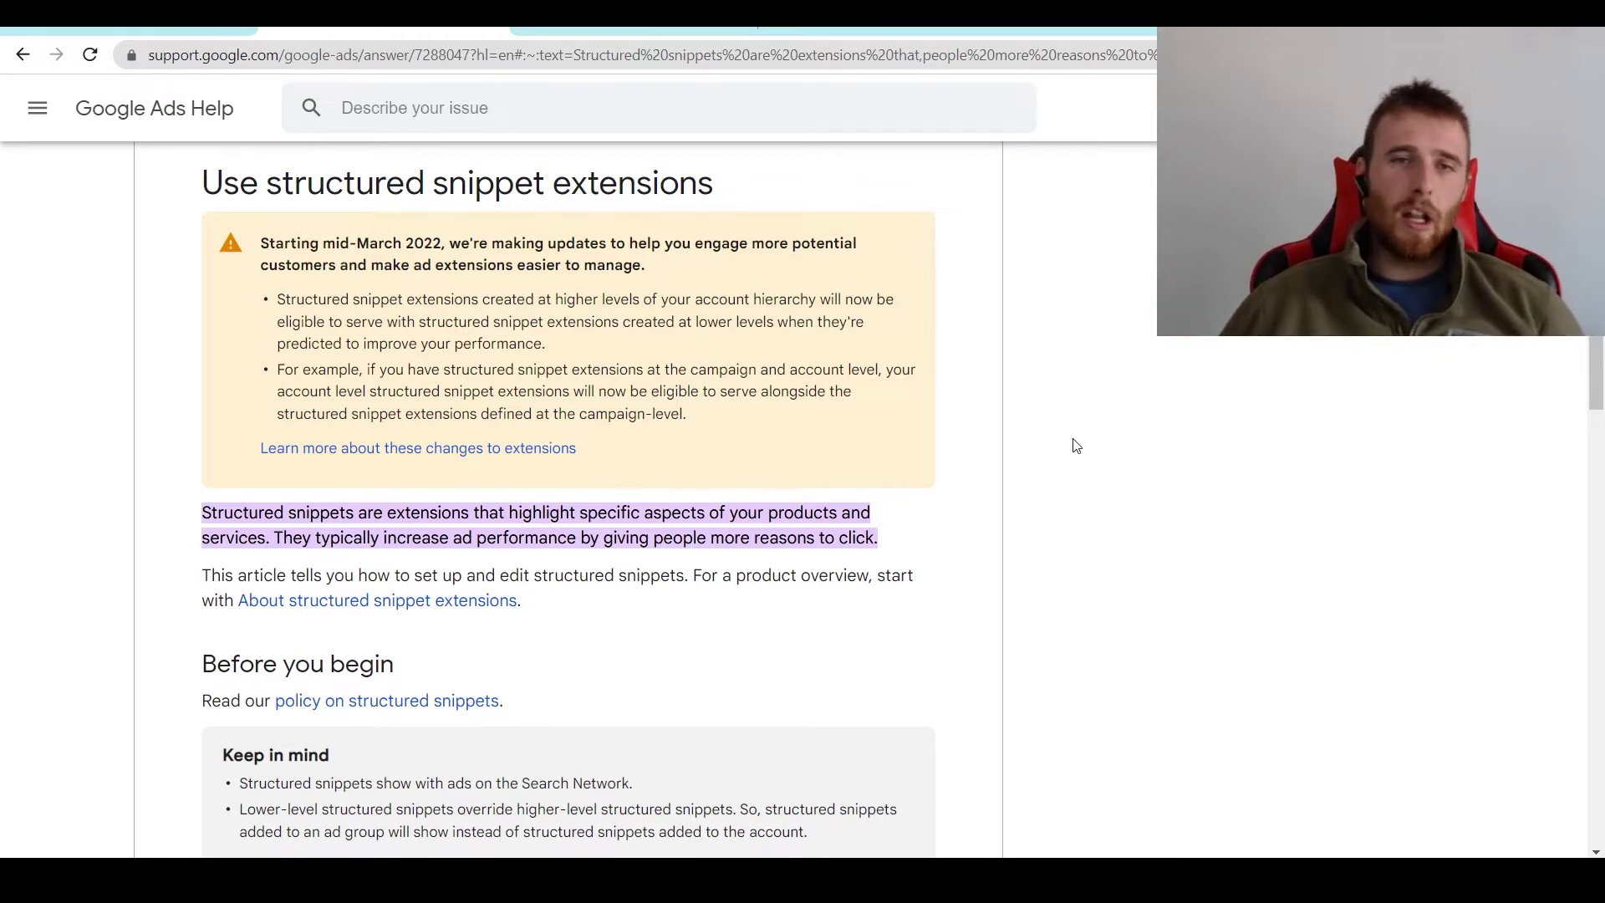
{"action": "left_click", "coordinate": [635, 32]}
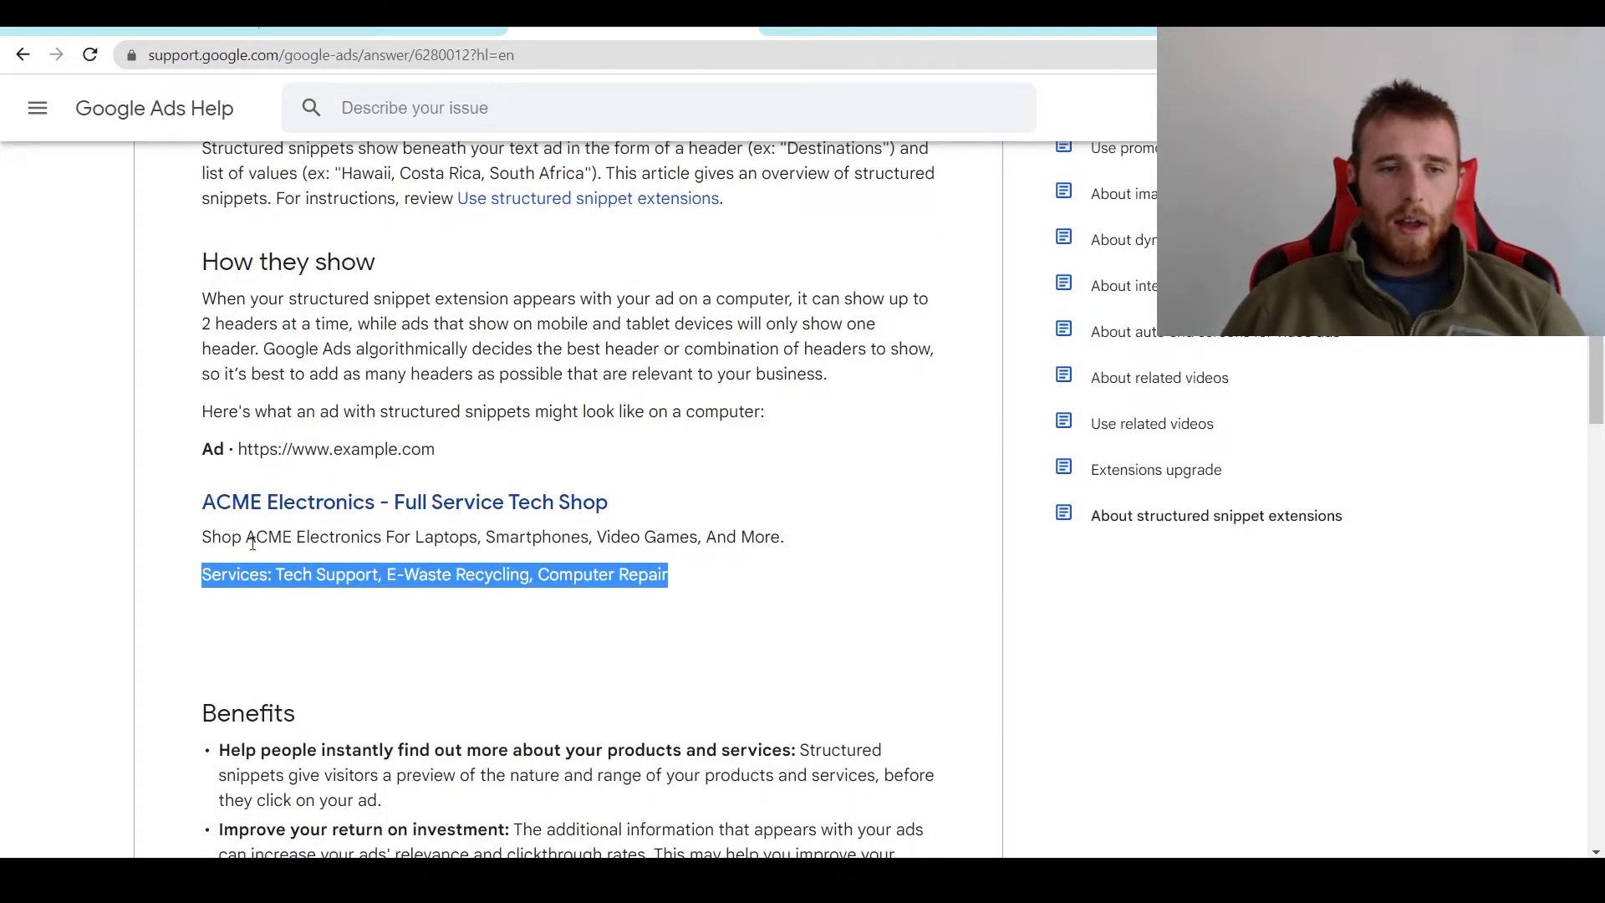
{"action": "left_click", "coordinate": [215, 573]}
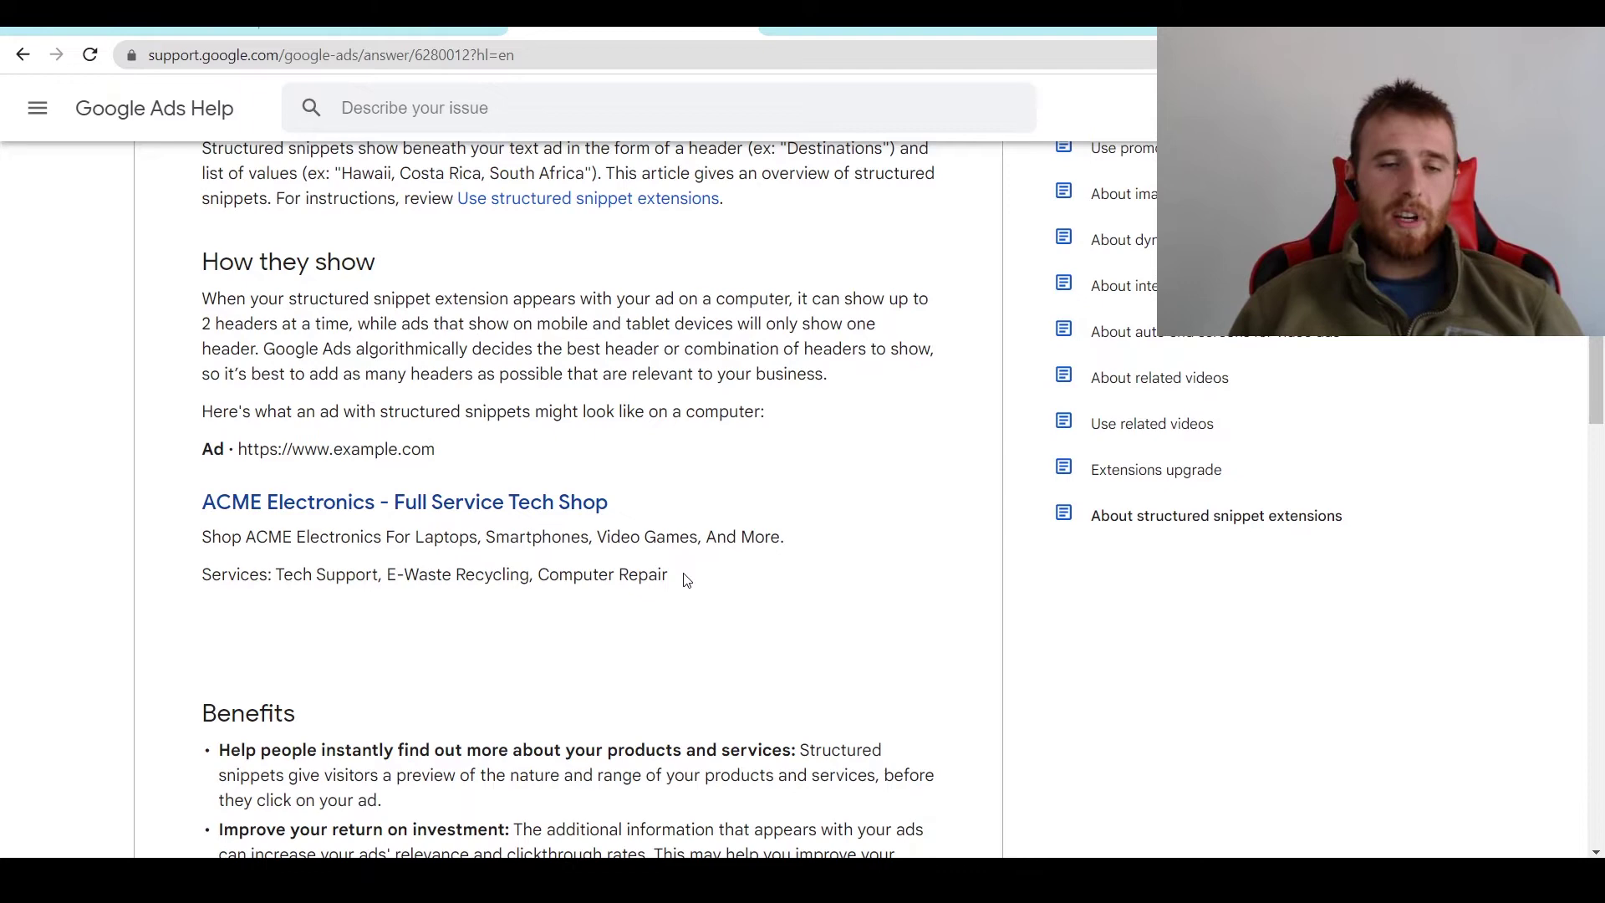
Return to the Pool Installation campaign's Extensions page and open the list of extension types to add
{"action": "left_click", "coordinate": [206, 32]}
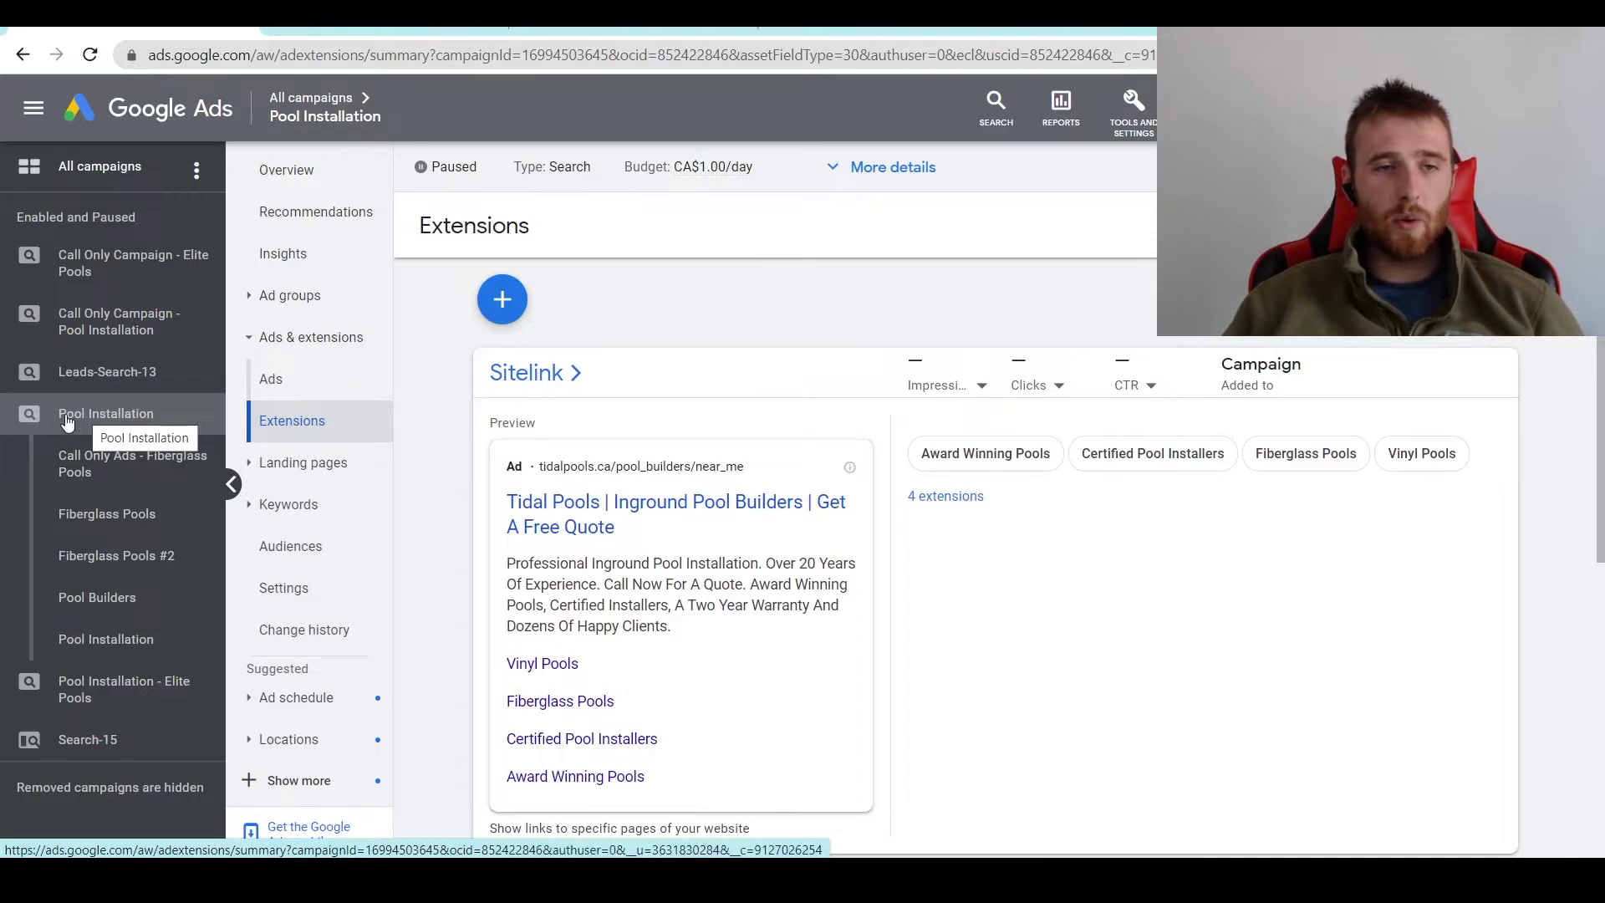
{"action": "left_click", "coordinate": [102, 426]}
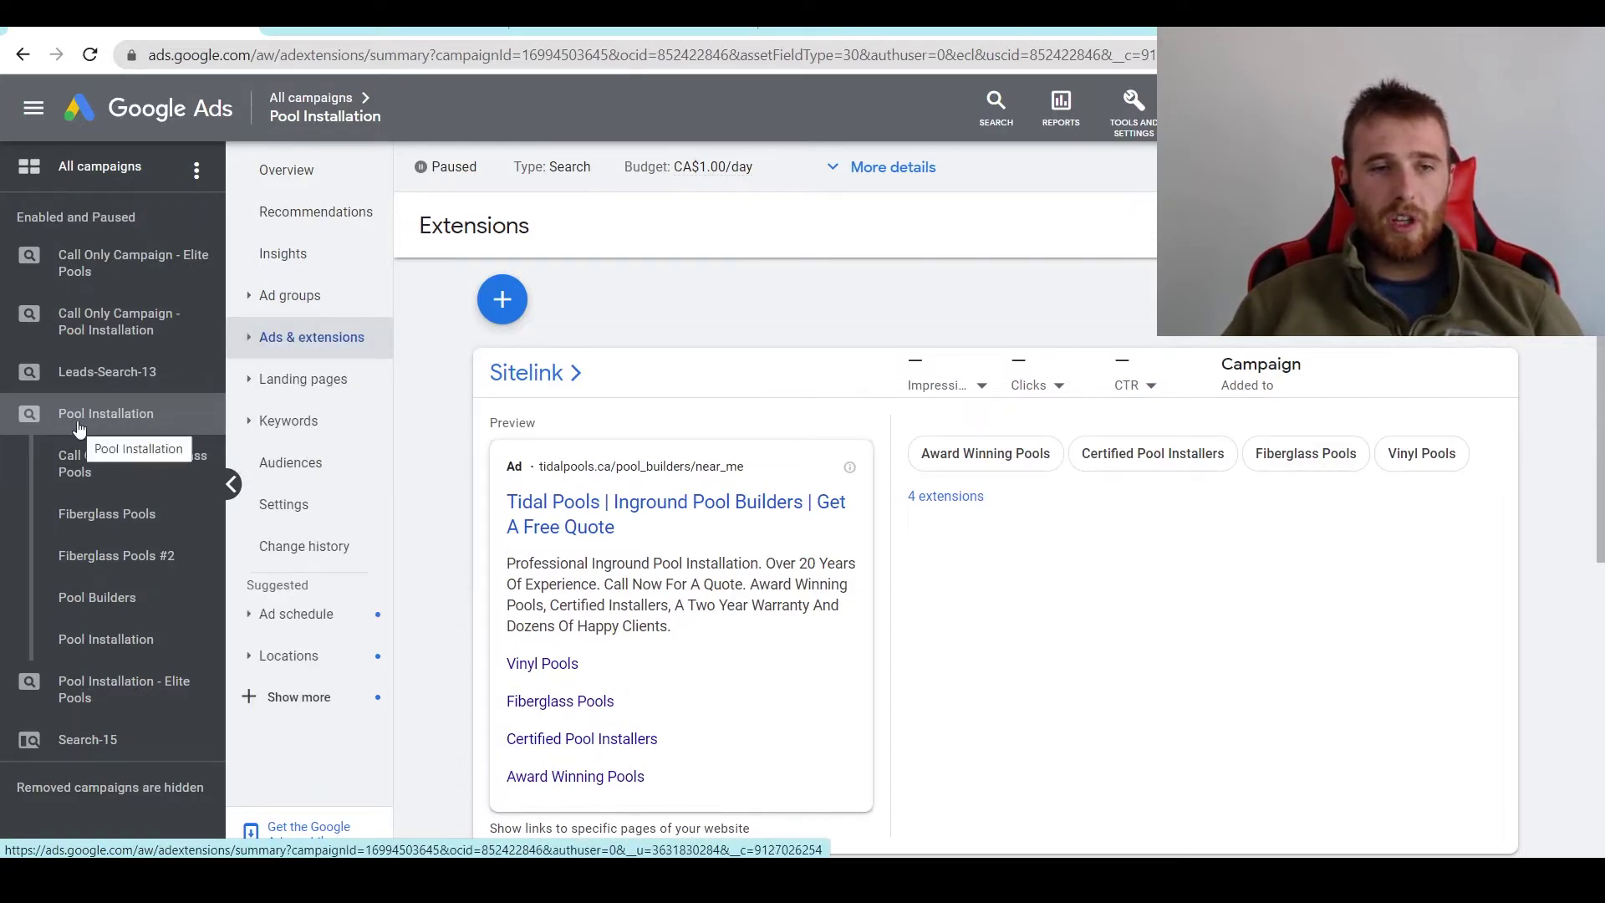
{"action": "left_click", "coordinate": [324, 345]}
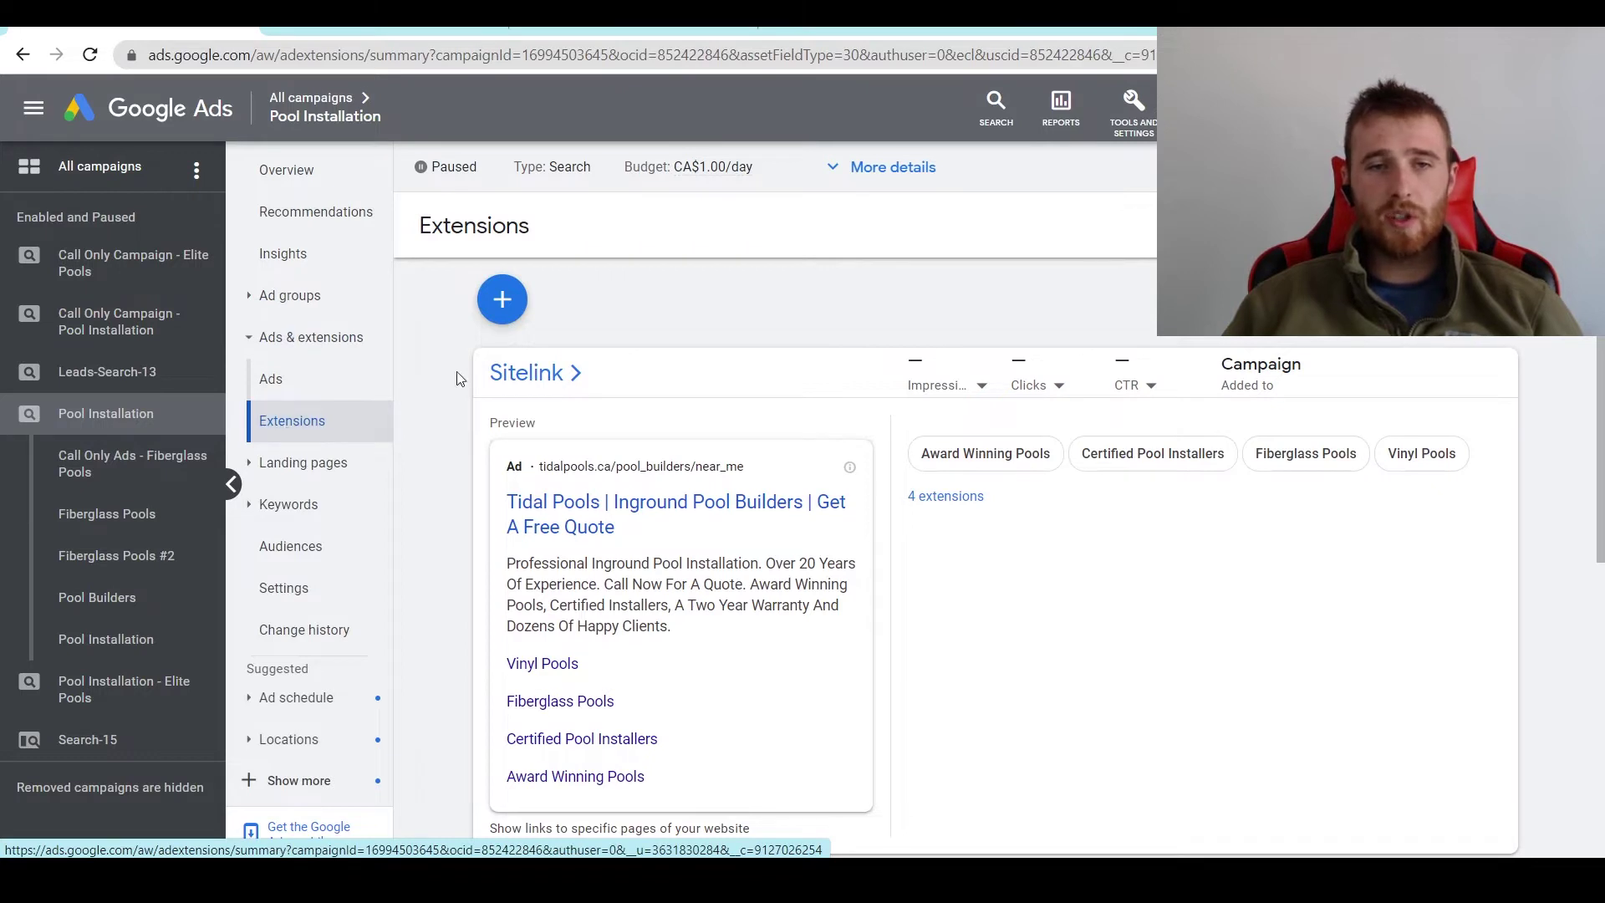
{"action": "left_click", "coordinate": [503, 304]}
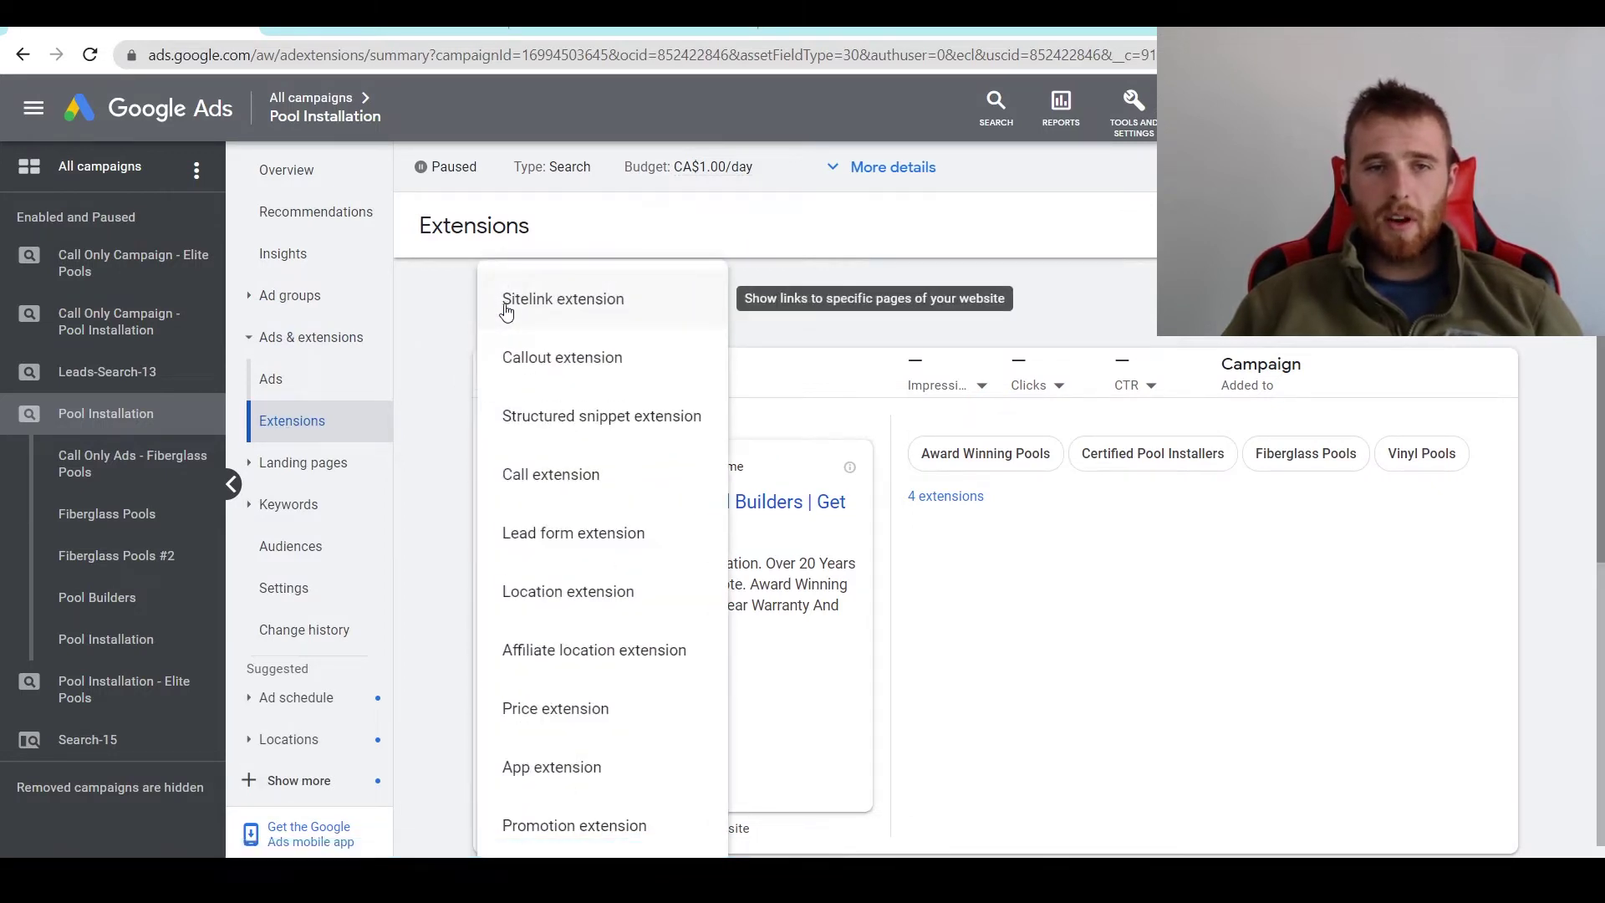
Start a new structured snippet extension, preview it as a desktop ad, and review the Add to levels
{"action": "left_click", "coordinate": [602, 418]}
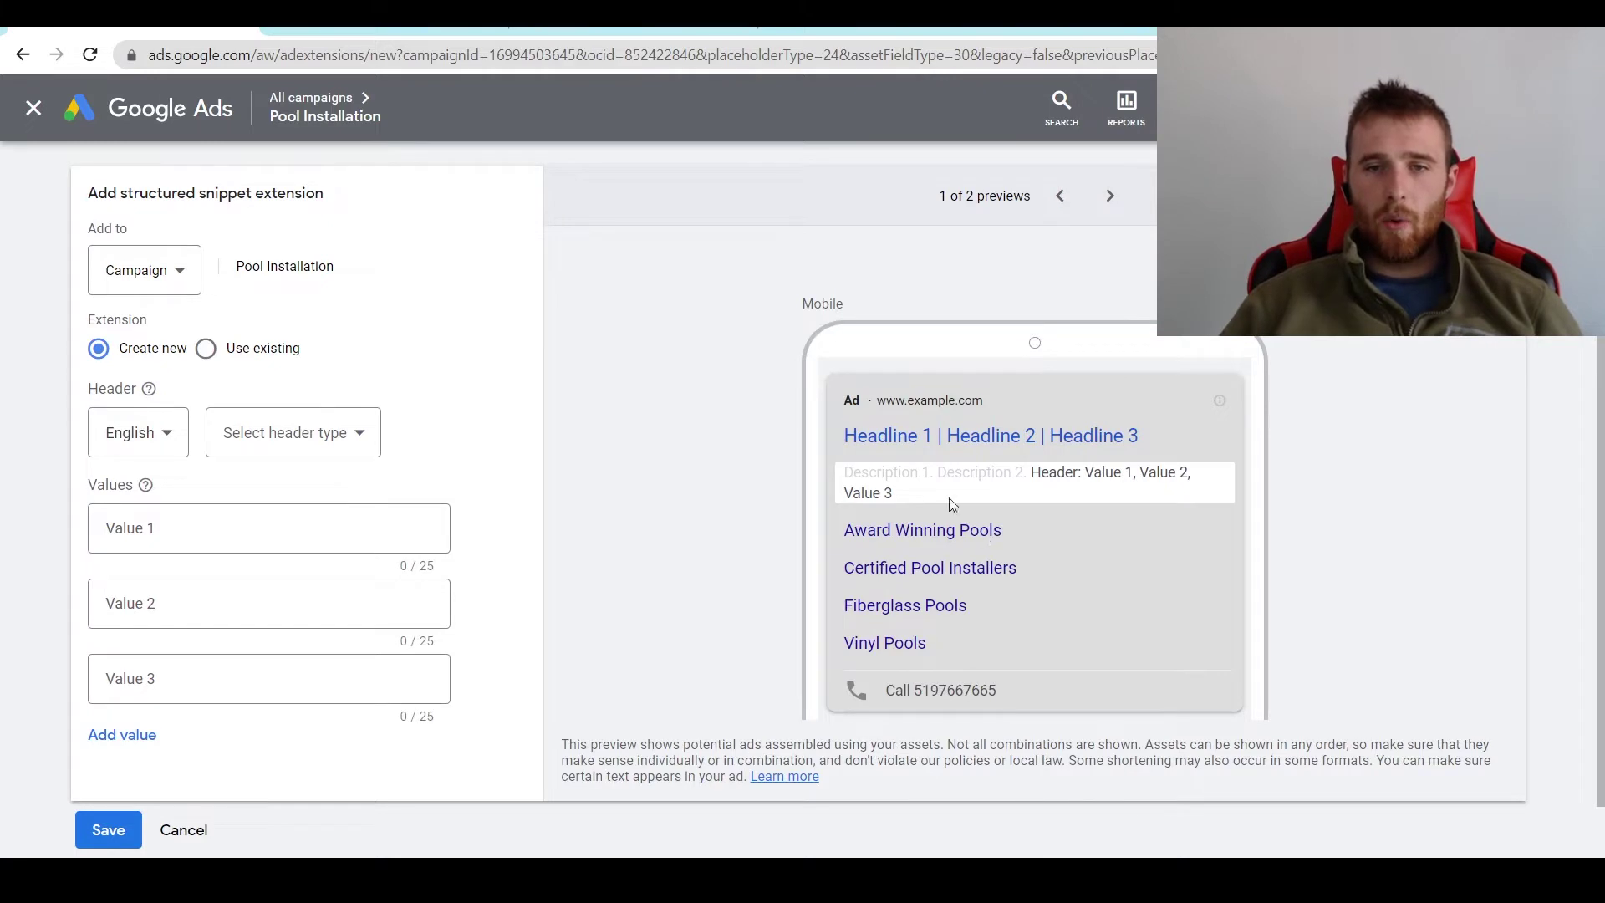
{"action": "left_click", "coordinate": [1107, 197]}
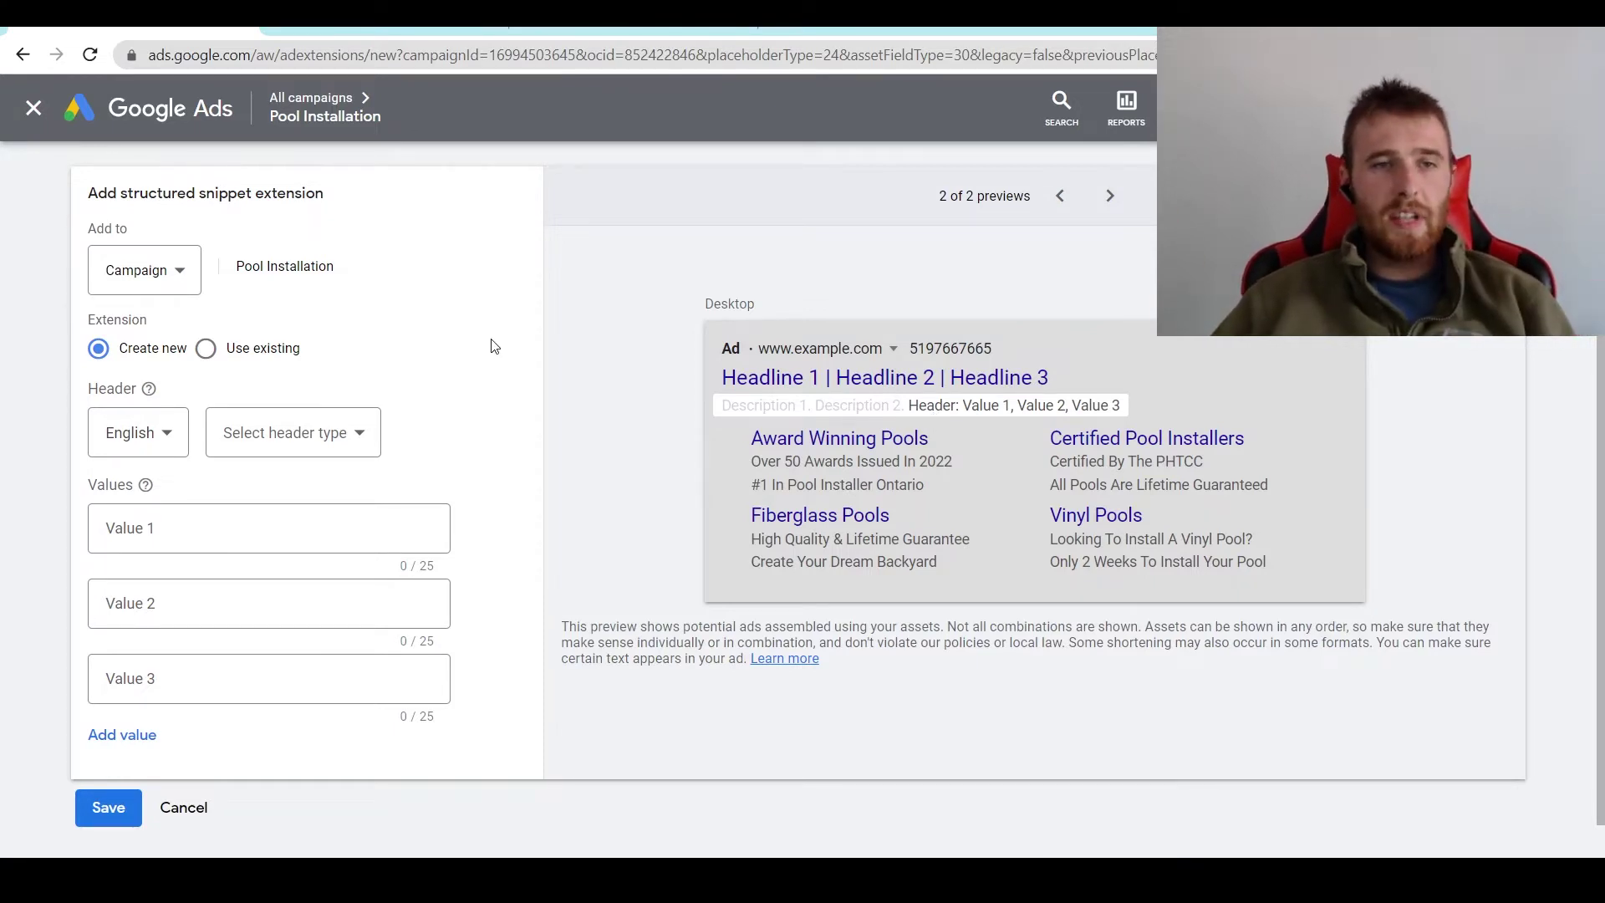
{"action": "left_click", "coordinate": [178, 272]}
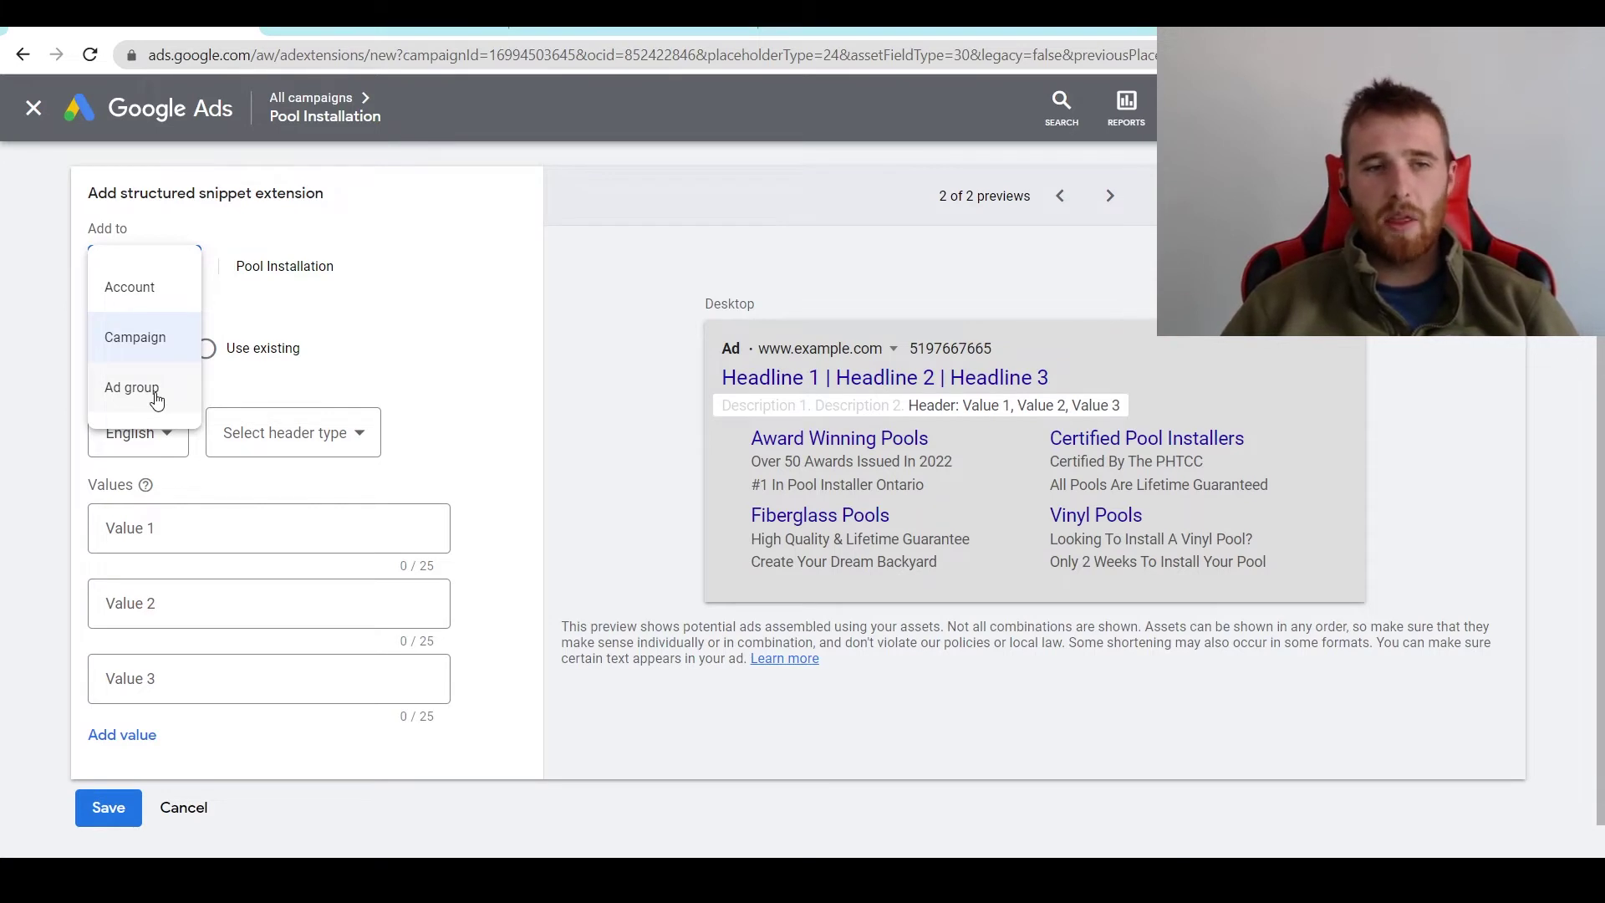
Keep the snippet at campaign level and create a new snippet instead of reusing an existing one
{"action": "left_click", "coordinate": [518, 322]}
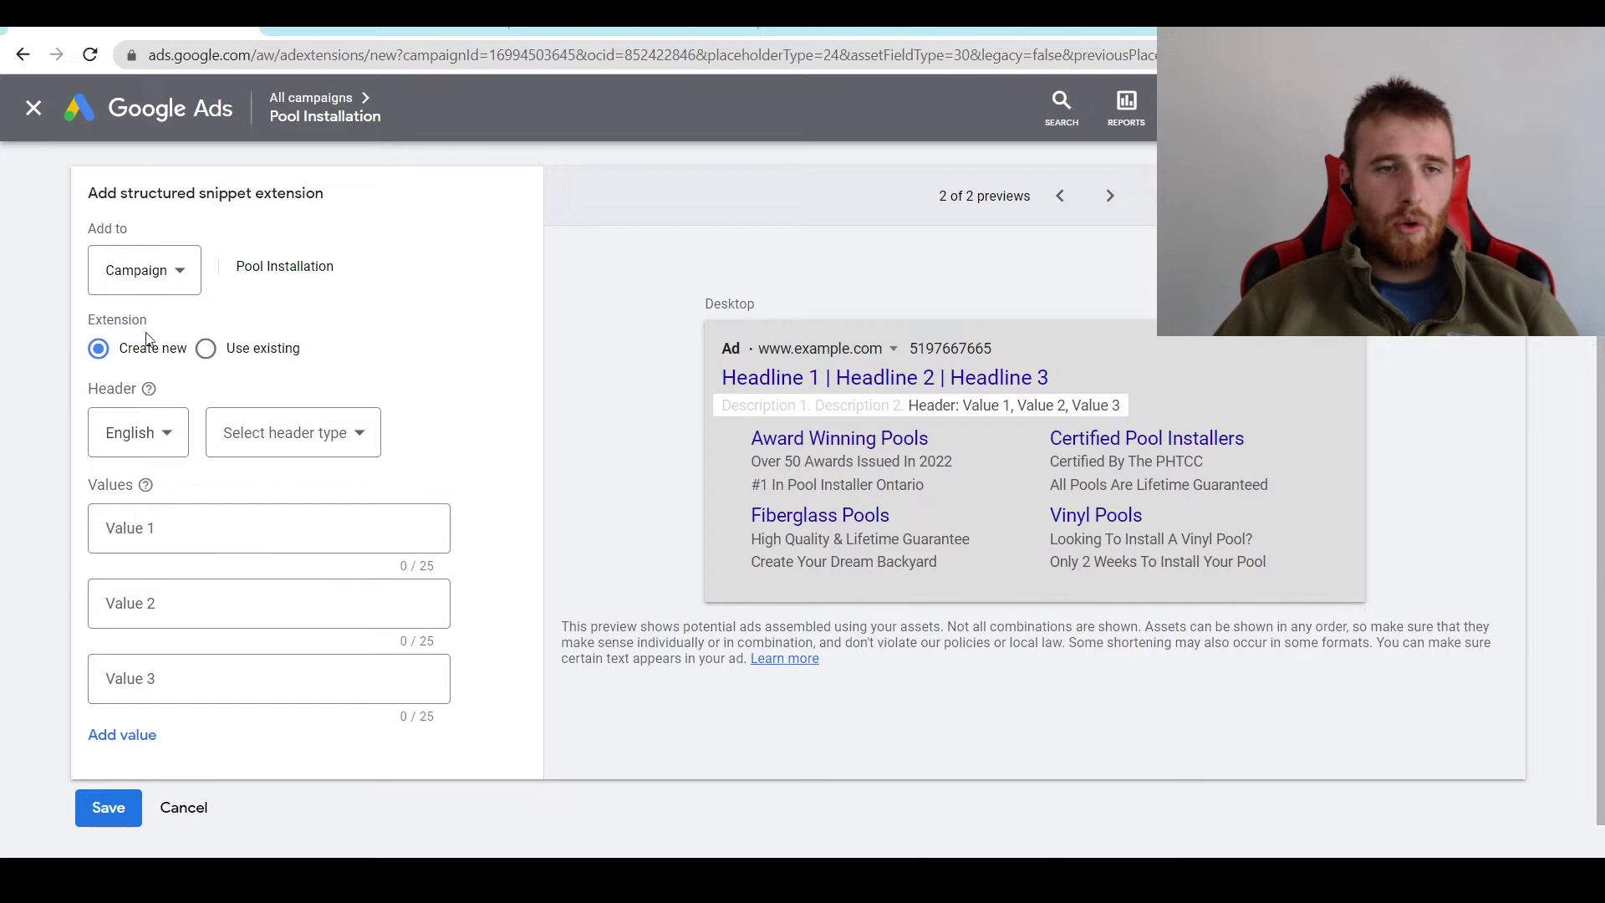
{"action": "left_click", "coordinate": [206, 349]}
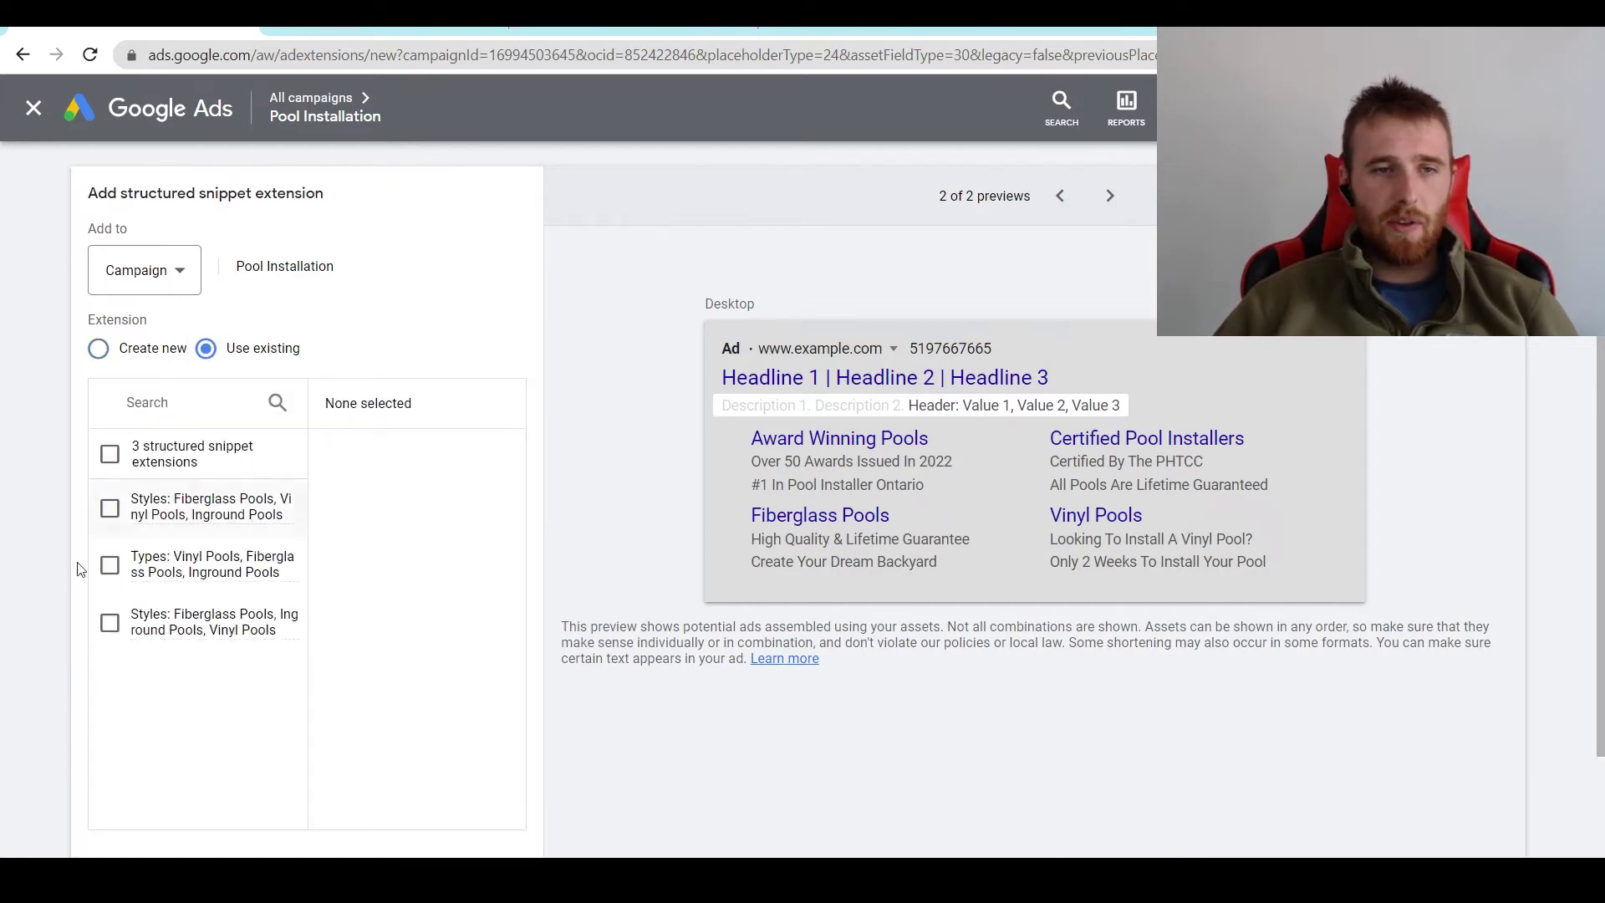
{"action": "left_click", "coordinate": [100, 351]}
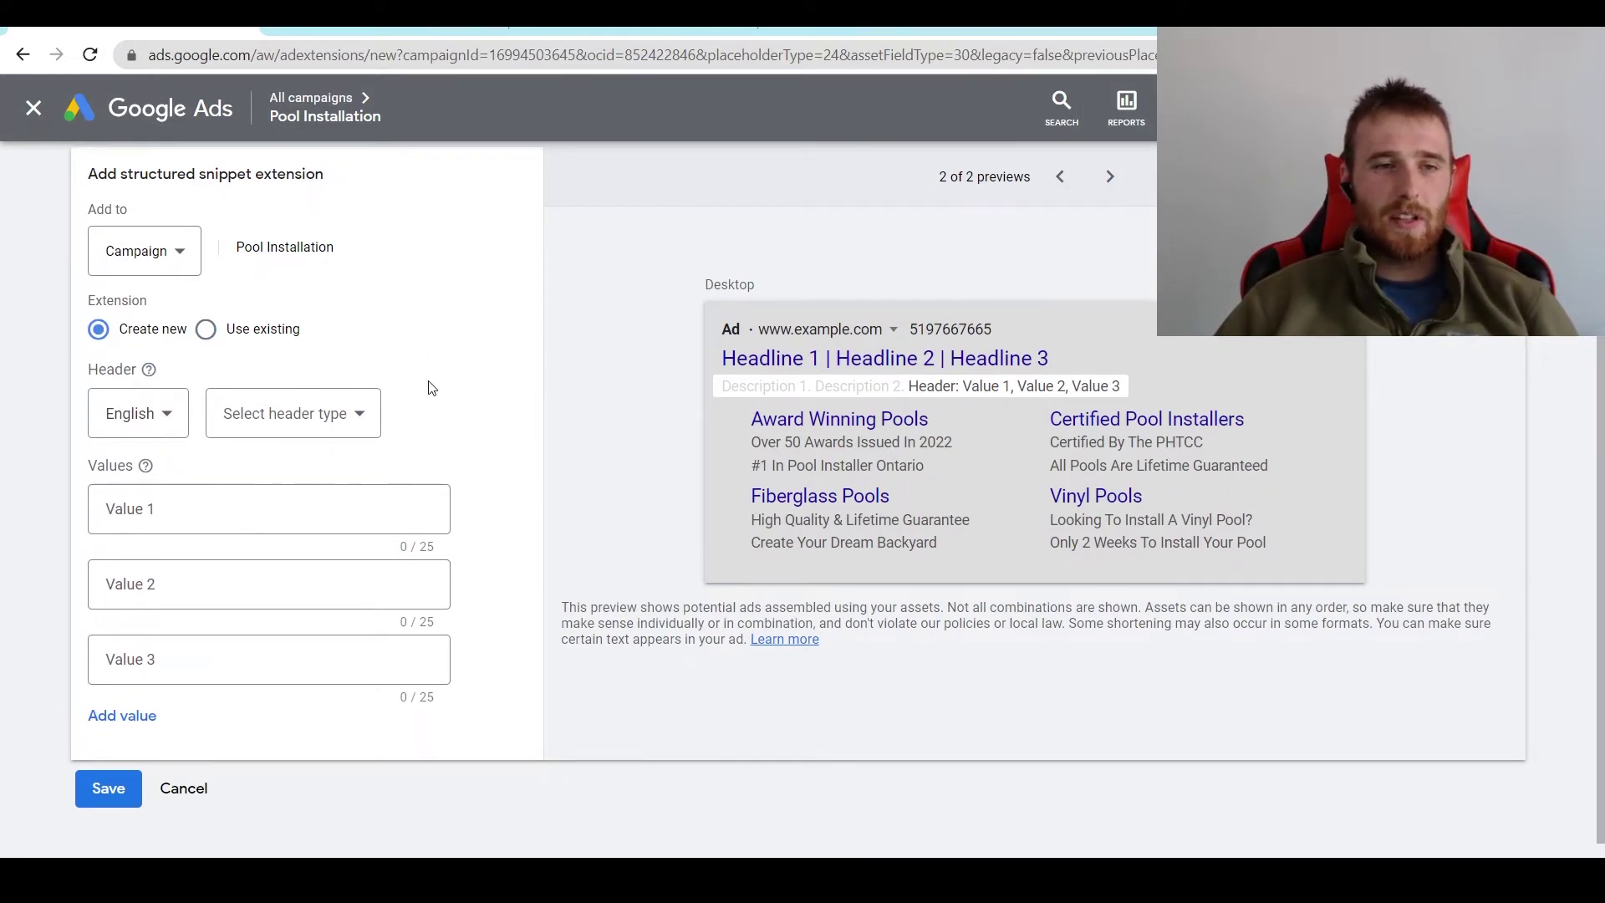
Keep English as the header language and choose Styles as the snippet header
{"action": "left_click", "coordinate": [132, 416]}
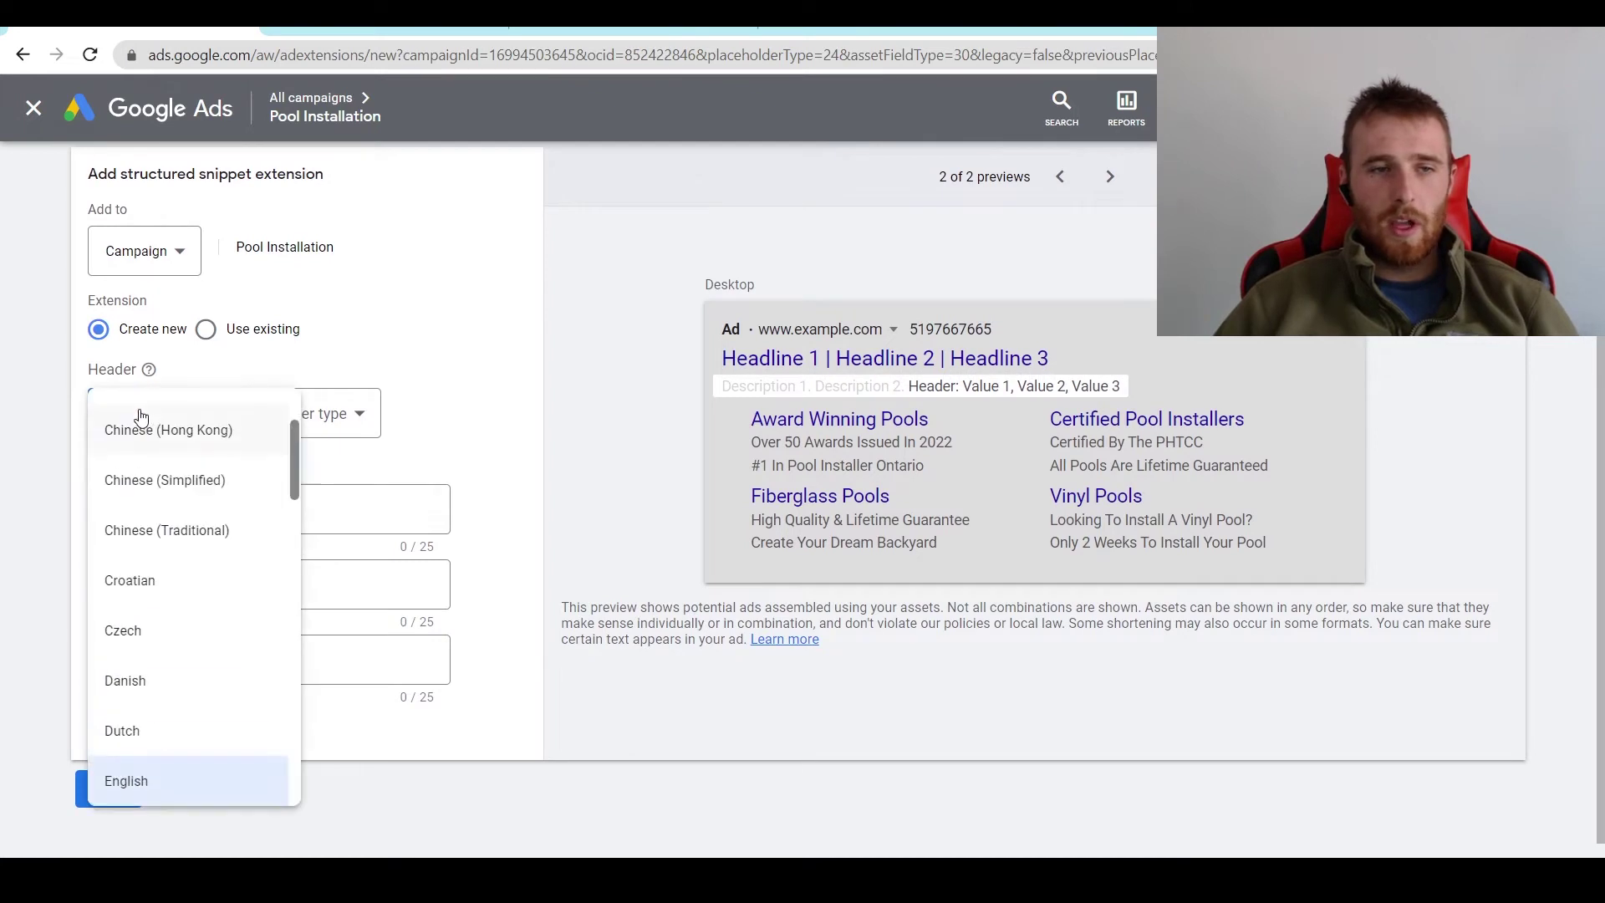
{"action": "left_click", "coordinate": [298, 409]}
{"action": "left_click", "coordinate": [299, 409]}
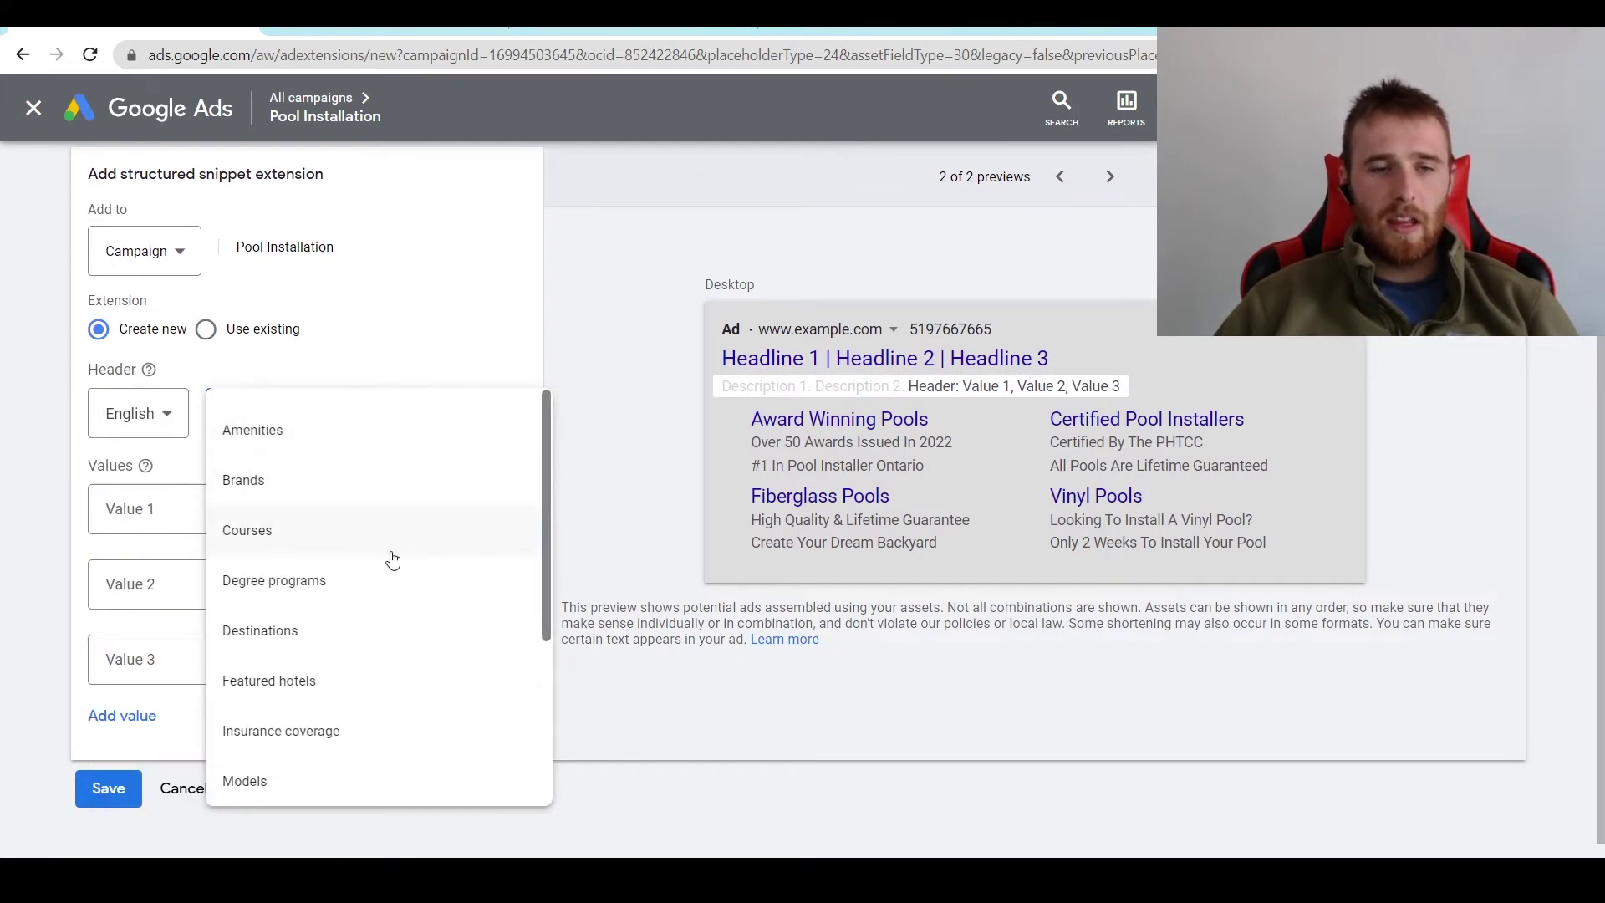
{"action": "scroll", "coordinate": [463, 498], "scroll_direction": "down", "scroll_amount": 3}
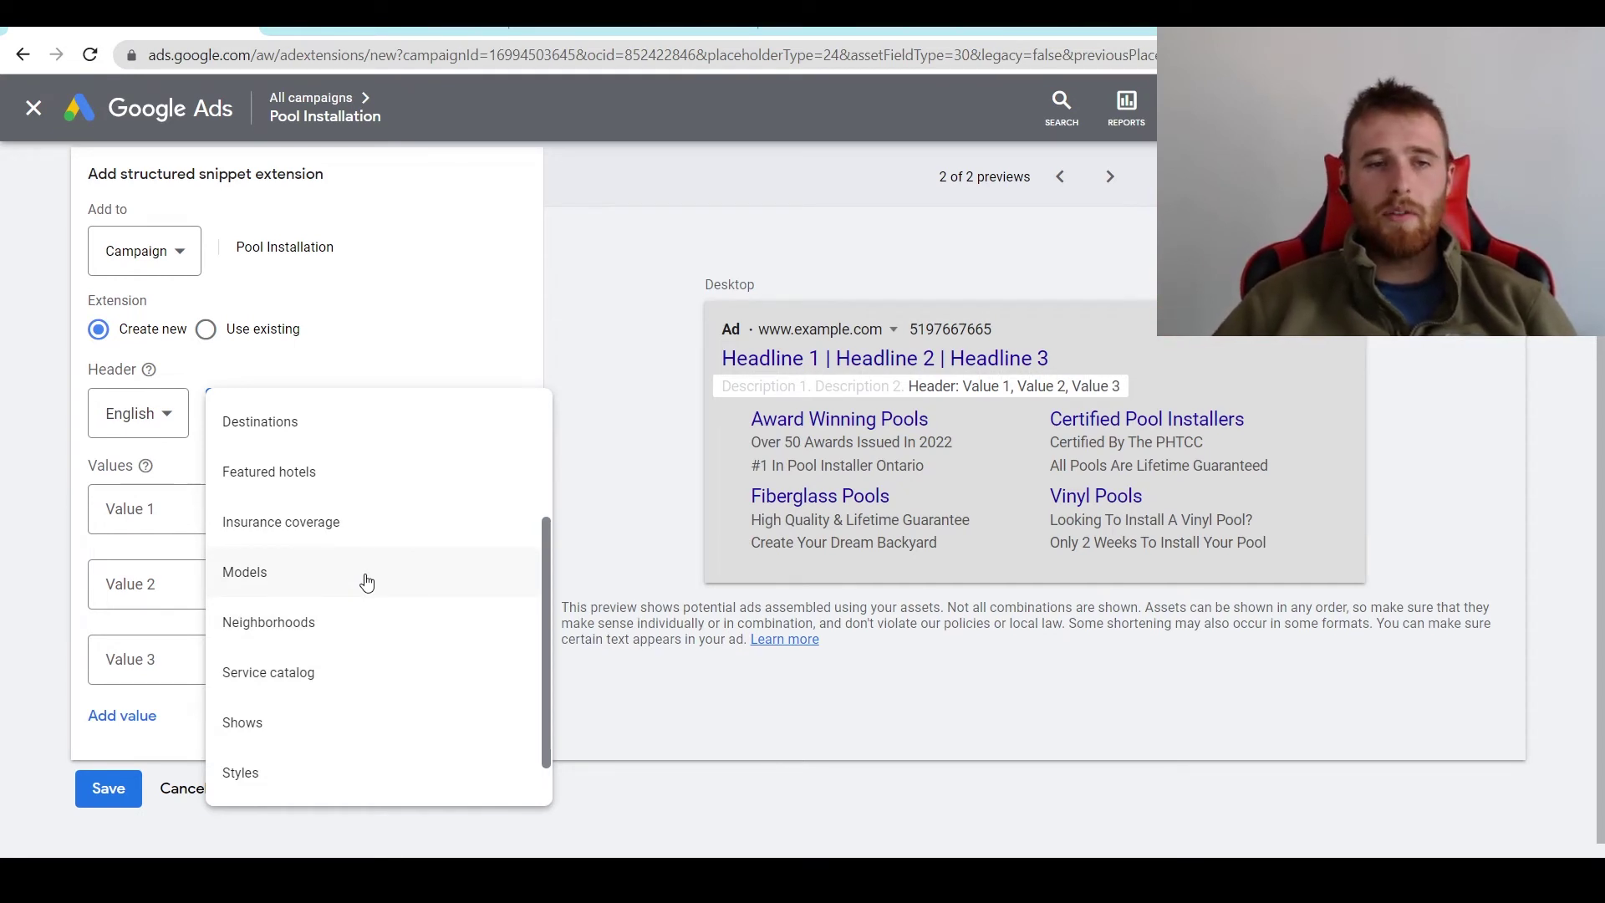
{"action": "scroll", "coordinate": [368, 585], "scroll_direction": "up", "scroll_amount": 3}
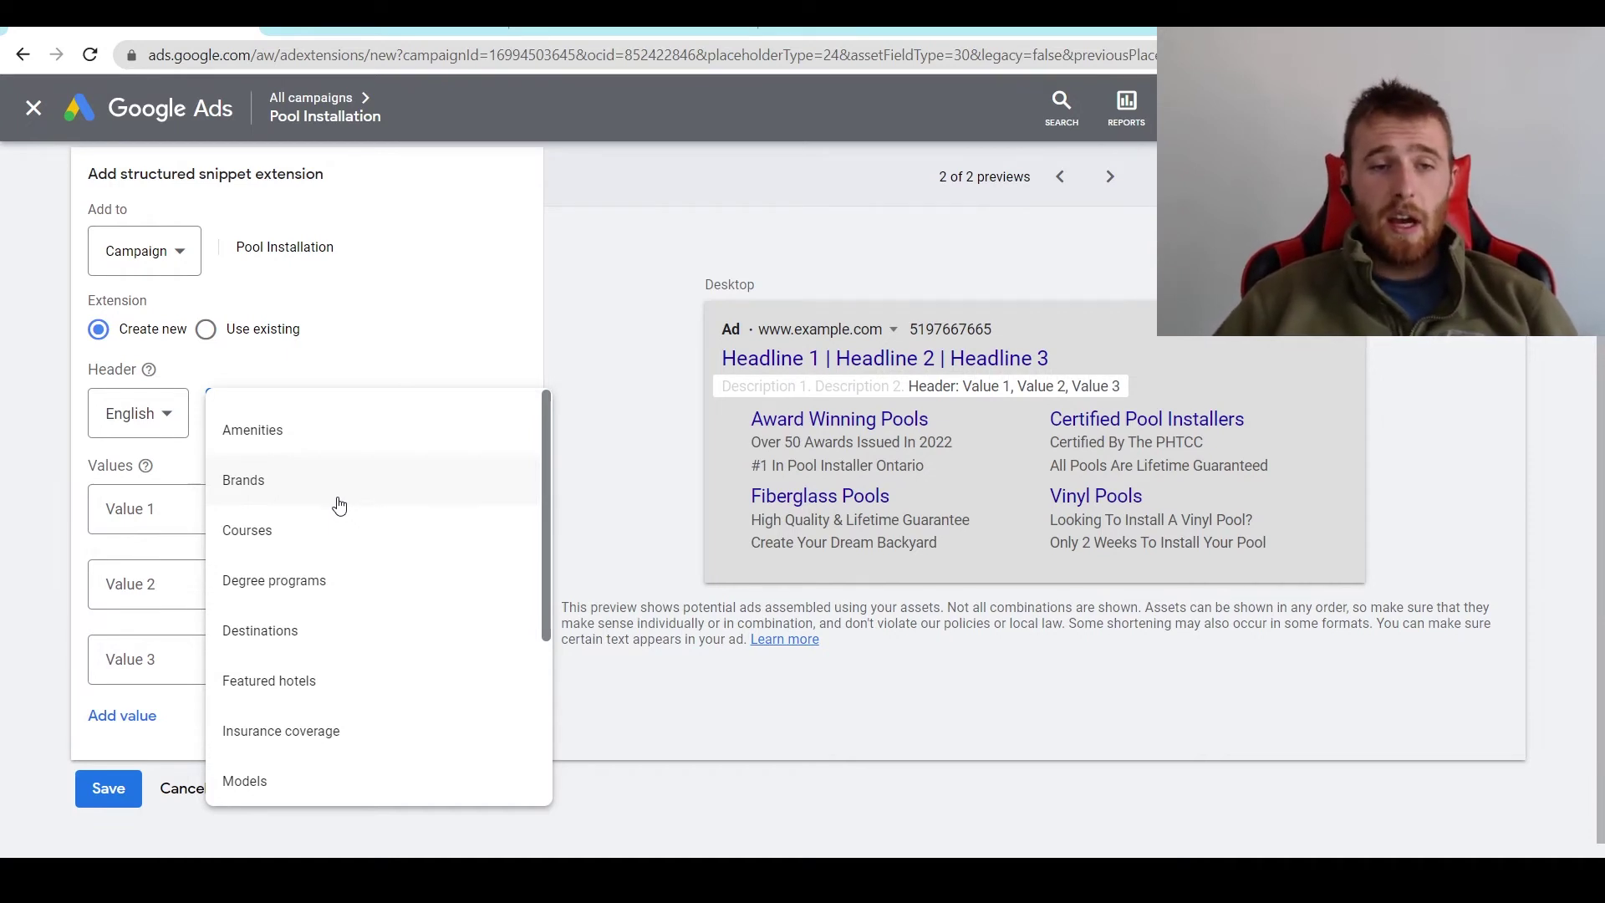
{"action": "scroll", "coordinate": [434, 548], "scroll_direction": "down", "scroll_amount": 3}
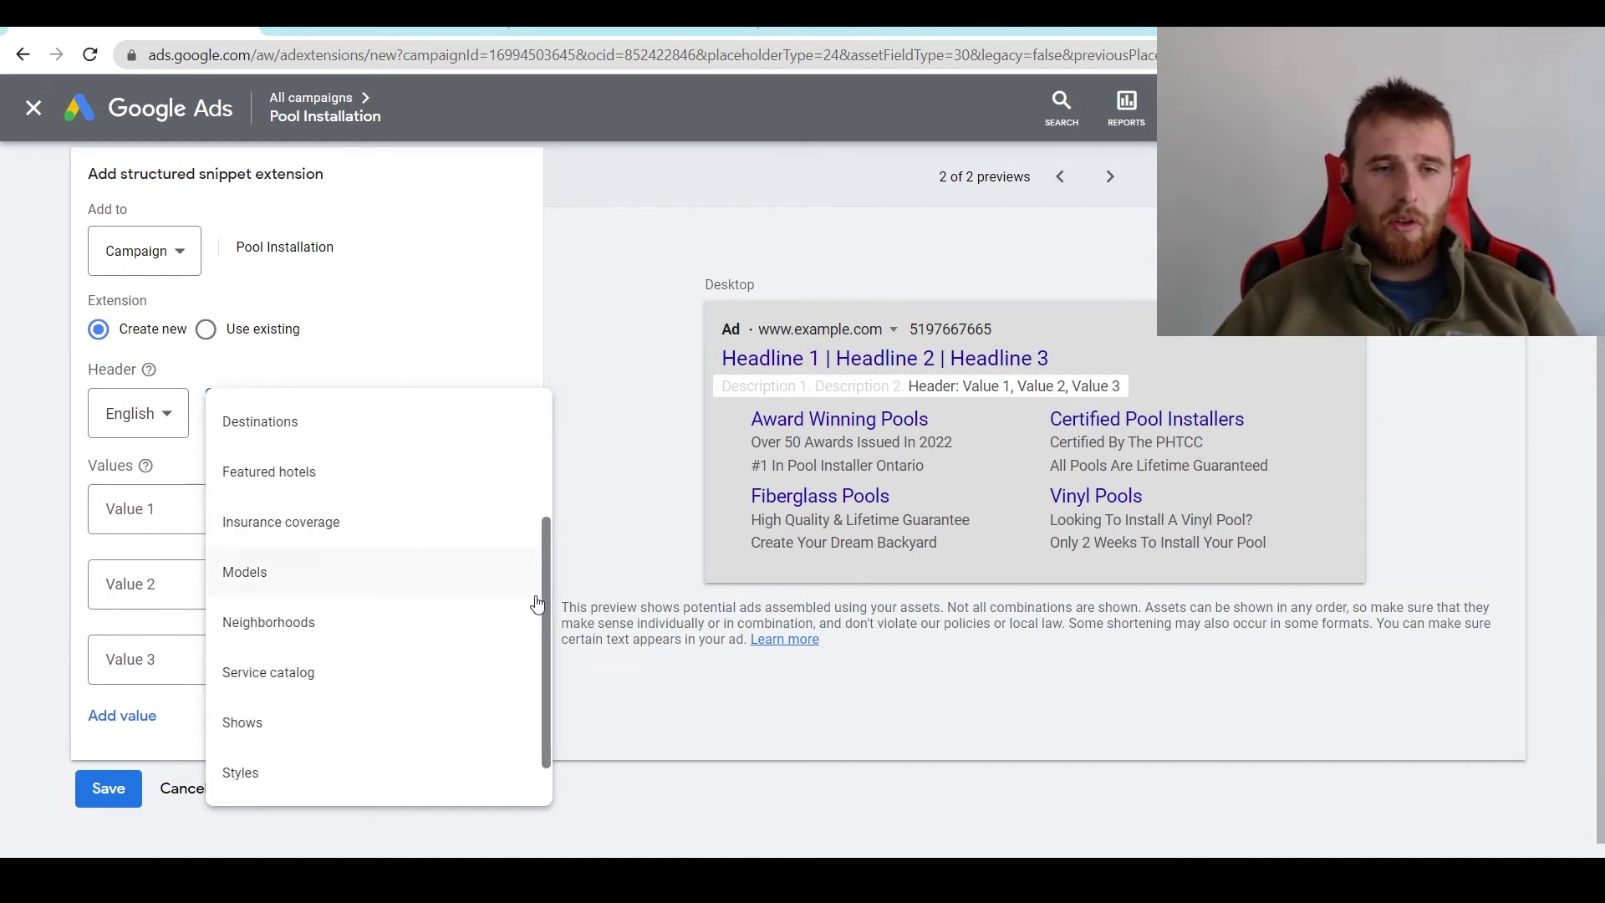
{"action": "left_click", "coordinate": [288, 776]}
Enter Fiberglass Pools, Inground Pools and Vinyl Pools as the first three snippet values
{"action": "left_click", "coordinate": [203, 507]}
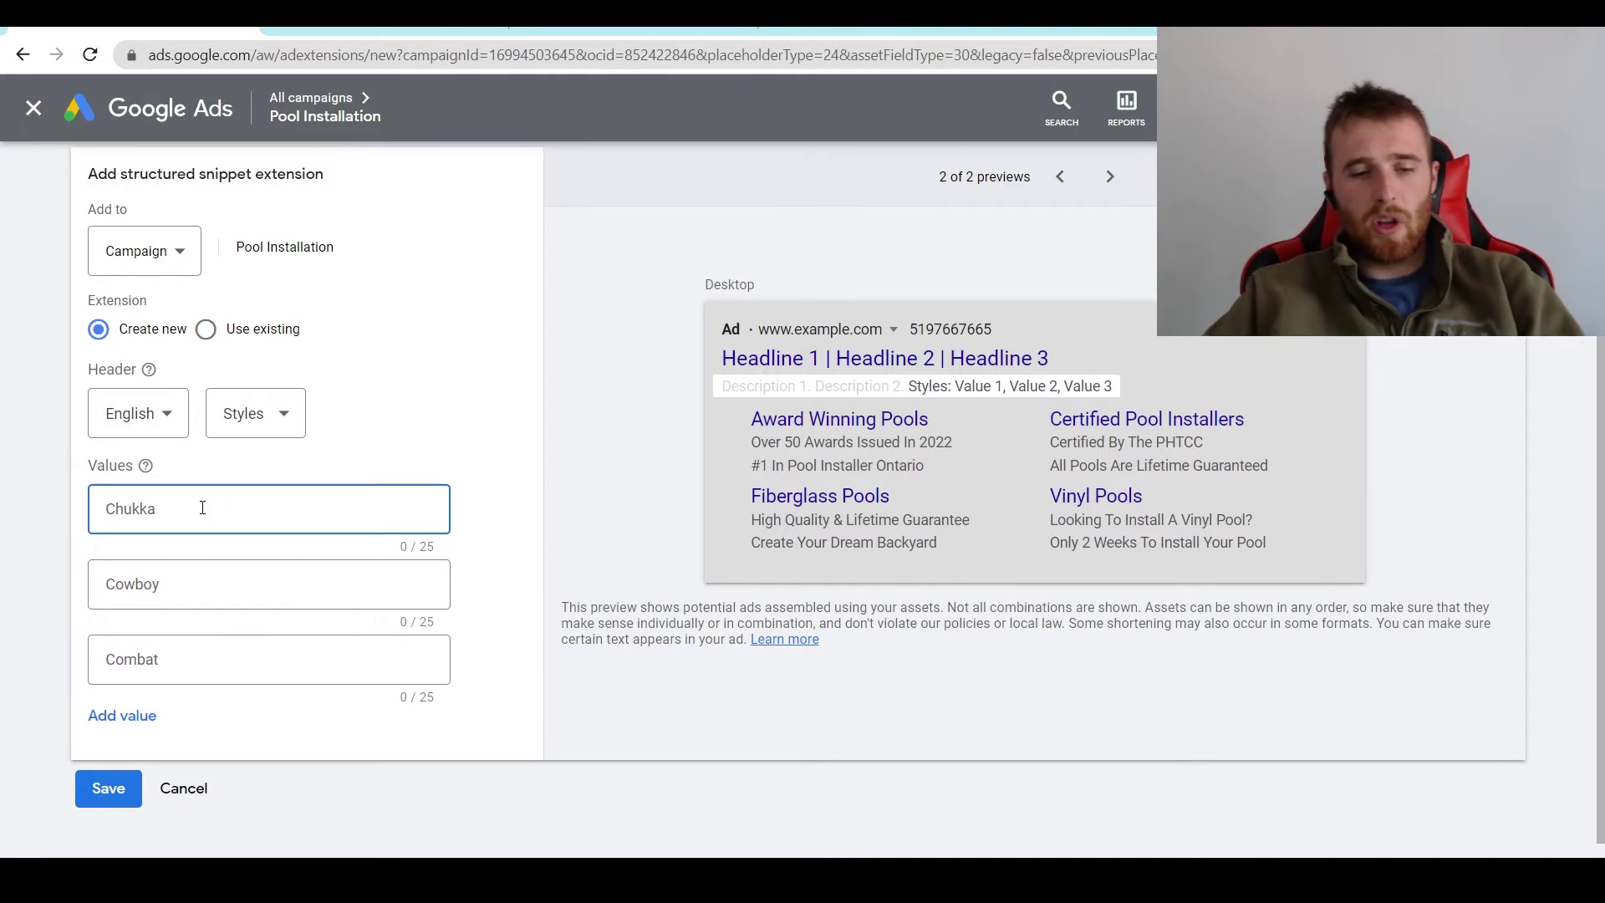
{"action": "type", "text": "F"}
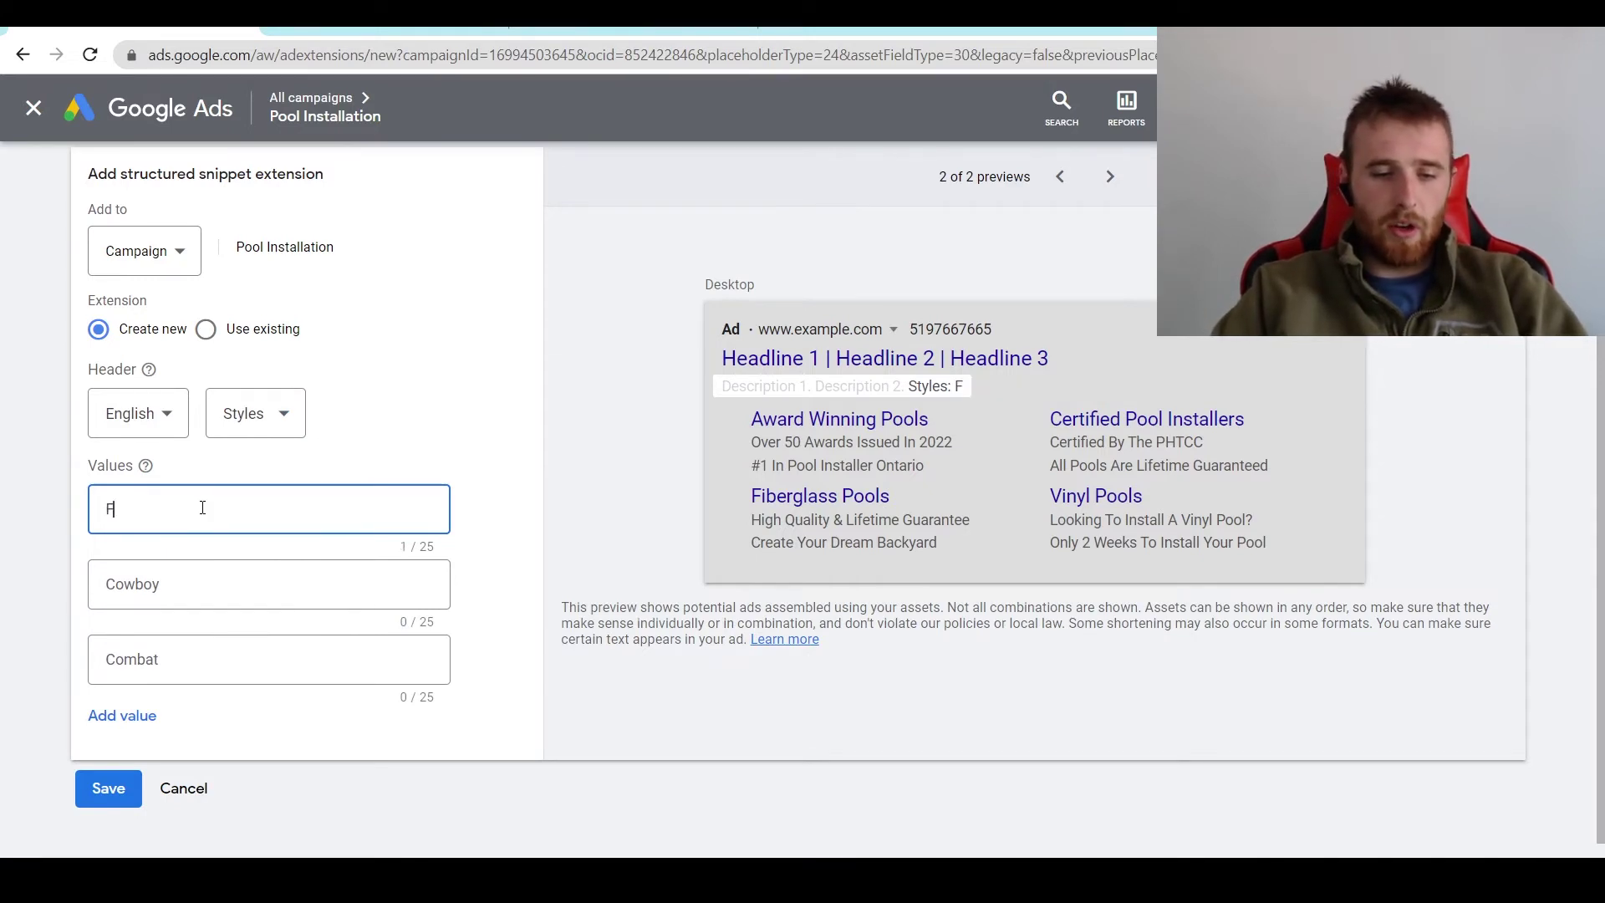
{"action": "type", "text": "iberglass Pools"}
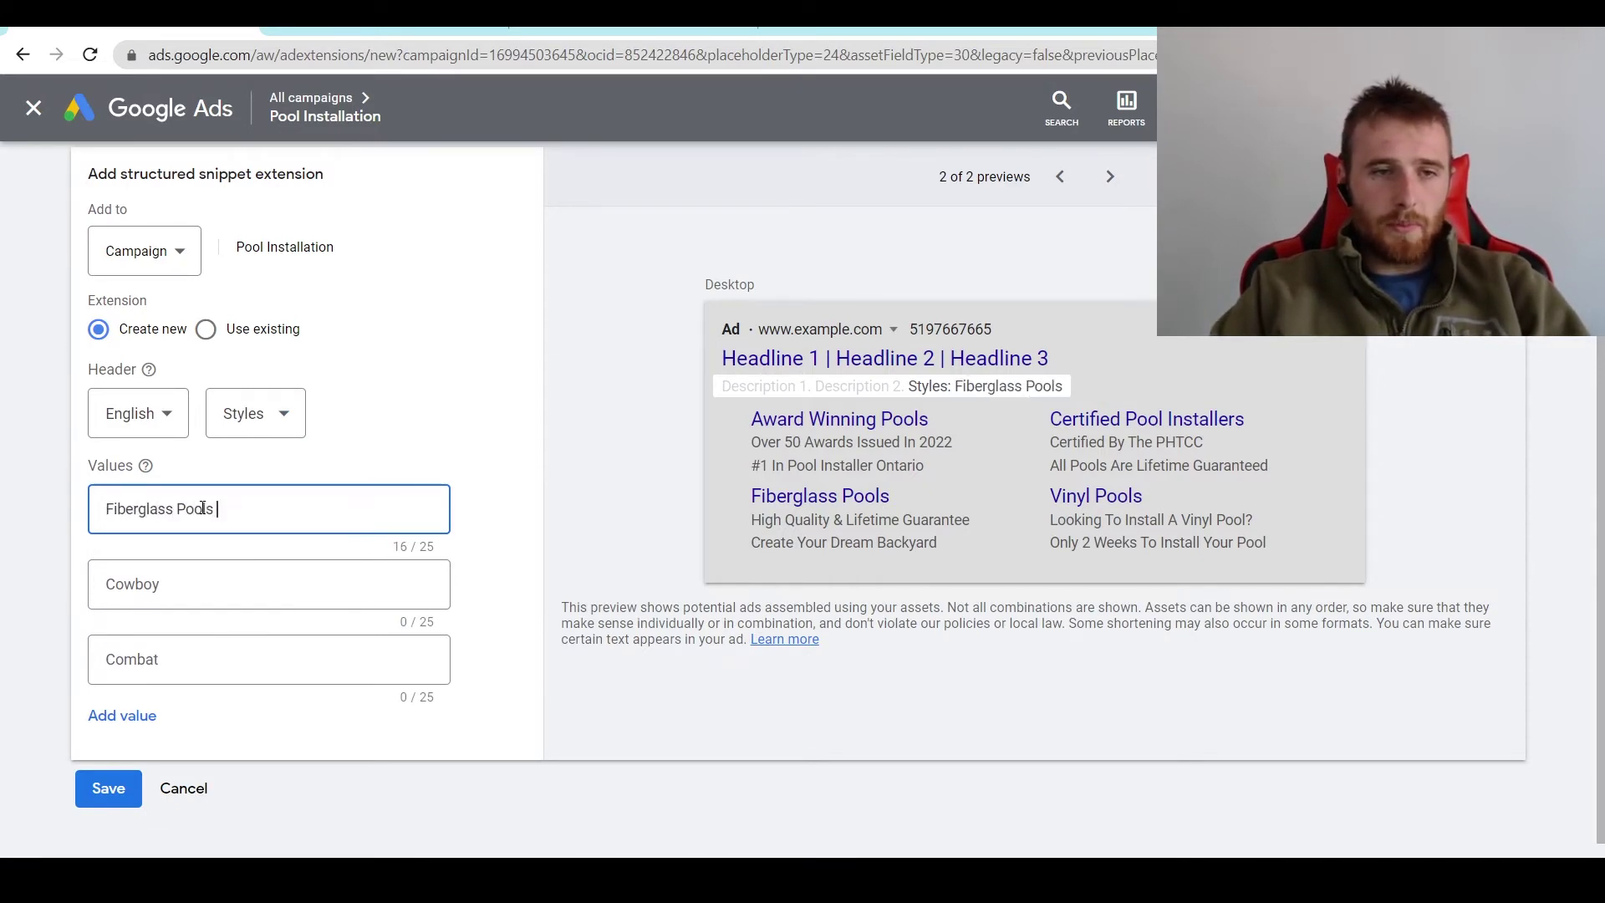
{"action": "key", "text": "Tab"}
{"action": "type", "text": "Inground Pools"}
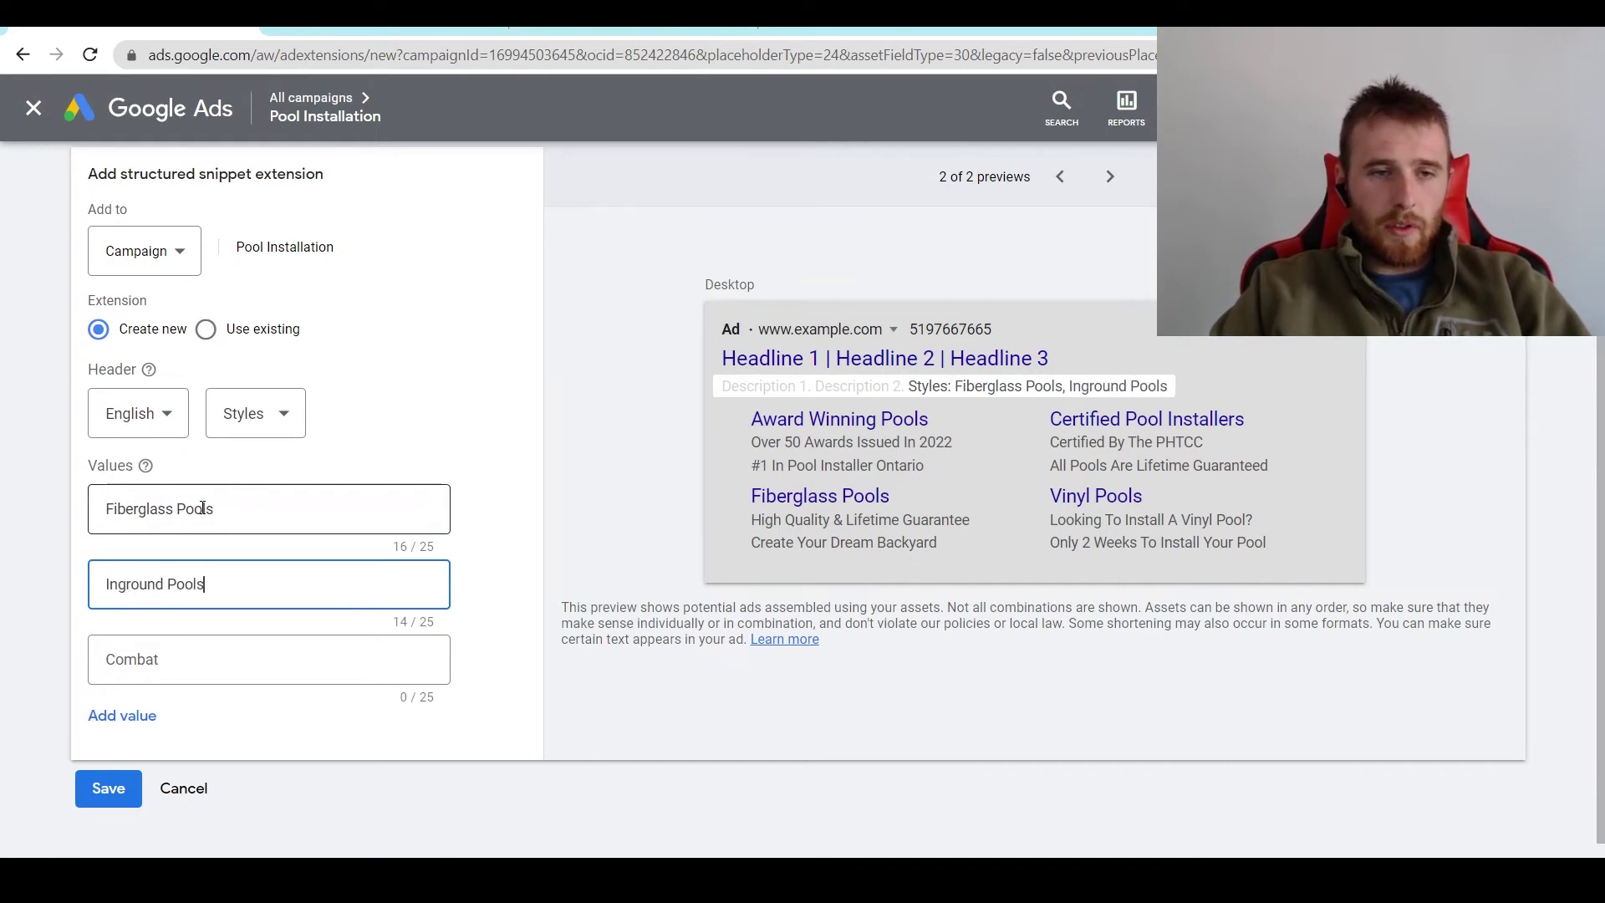
{"action": "key", "text": "Tab"}
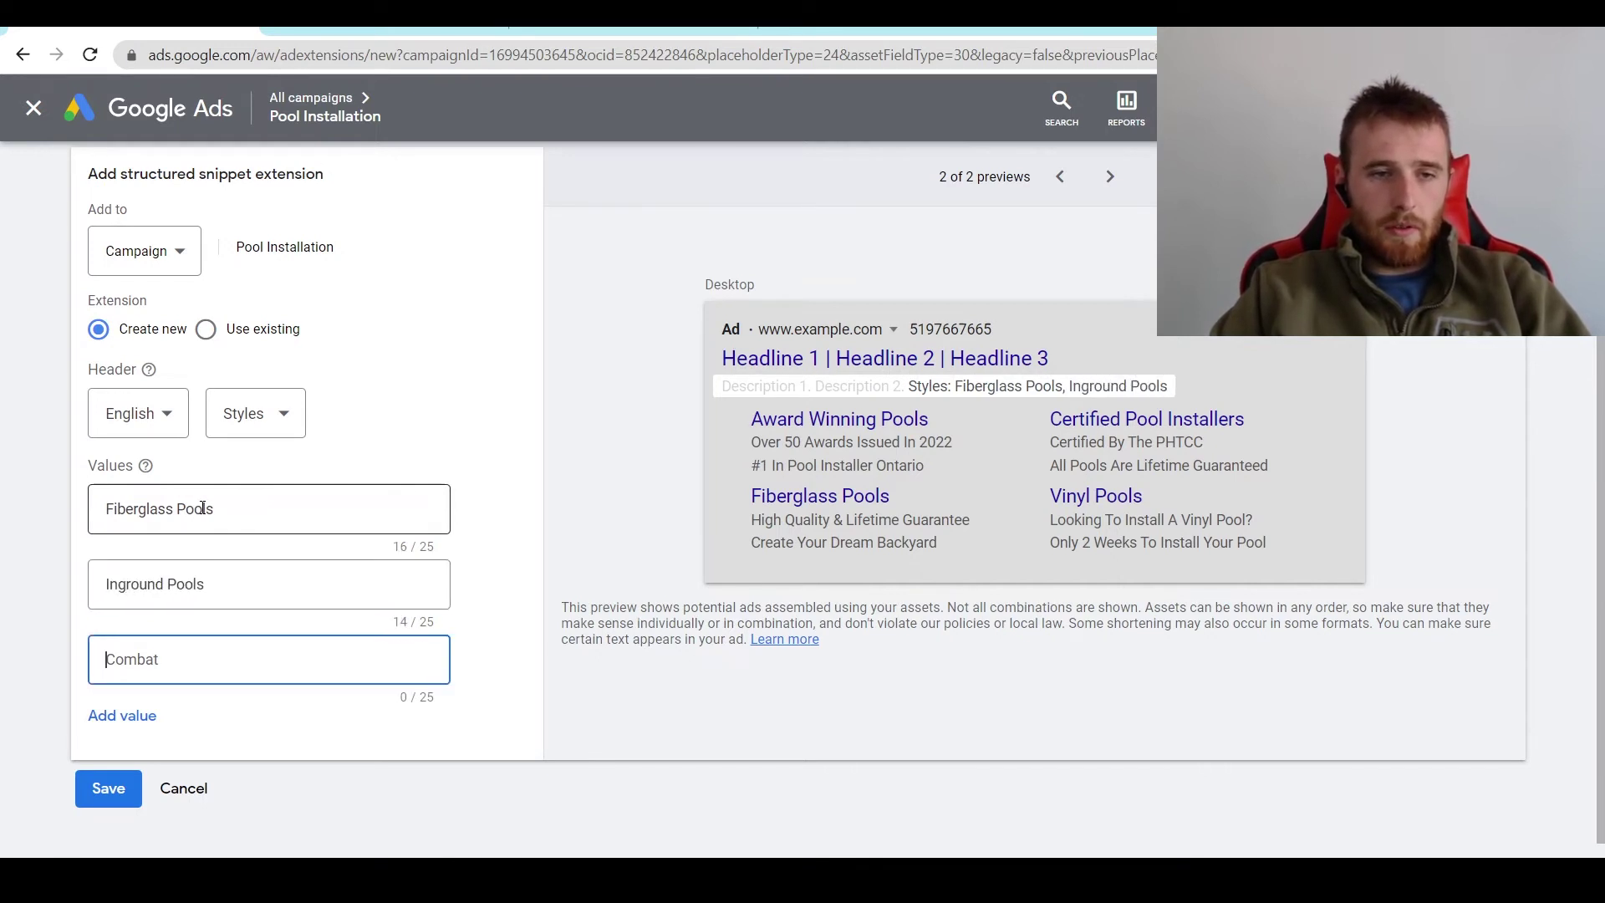
{"action": "type", "text": "Vinyl Pools"}
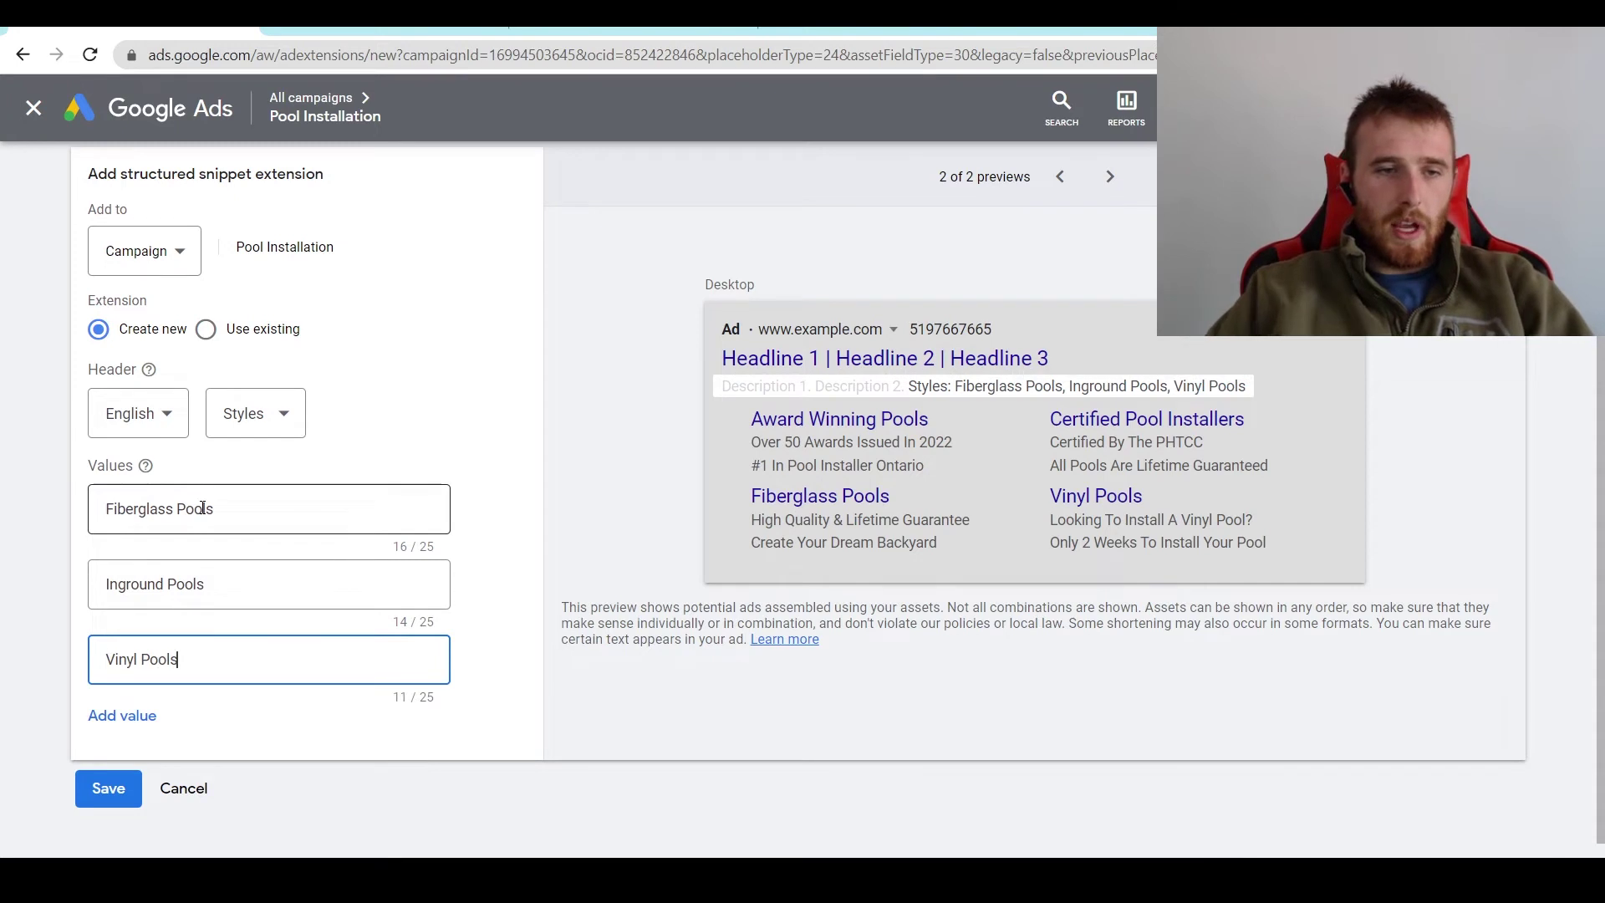
Add a fourth snippet value, Above Ground Pools
{"action": "scroll", "coordinate": [73, 701], "scroll_direction": "down", "scroll_amount": 1}
{"action": "left_click", "coordinate": [153, 698]}
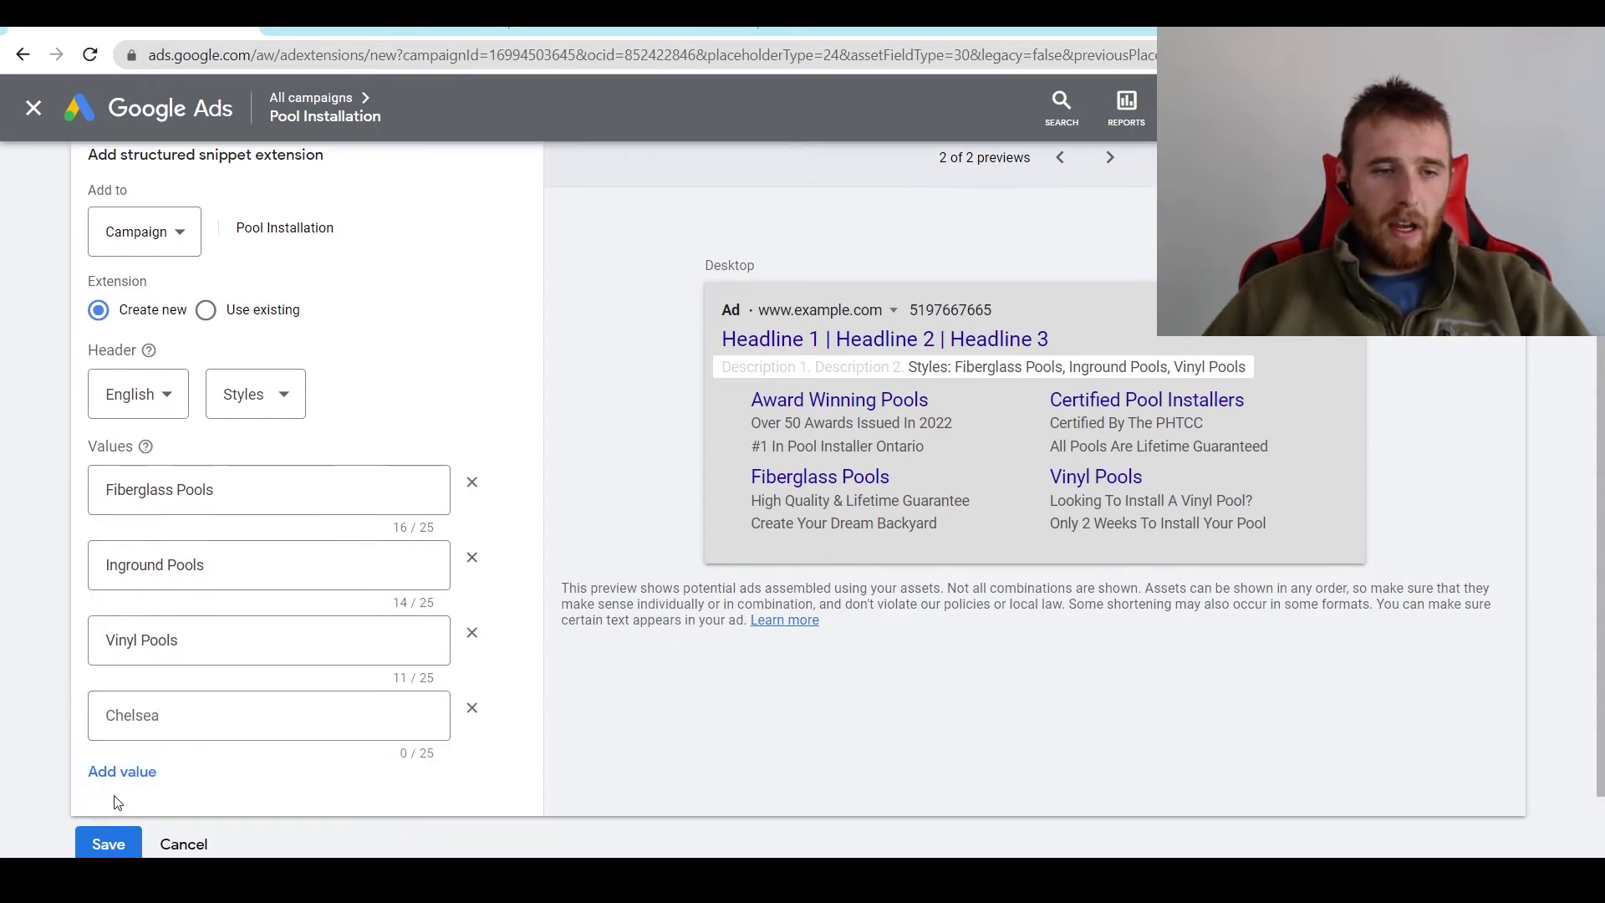
{"action": "left_click", "coordinate": [224, 721]}
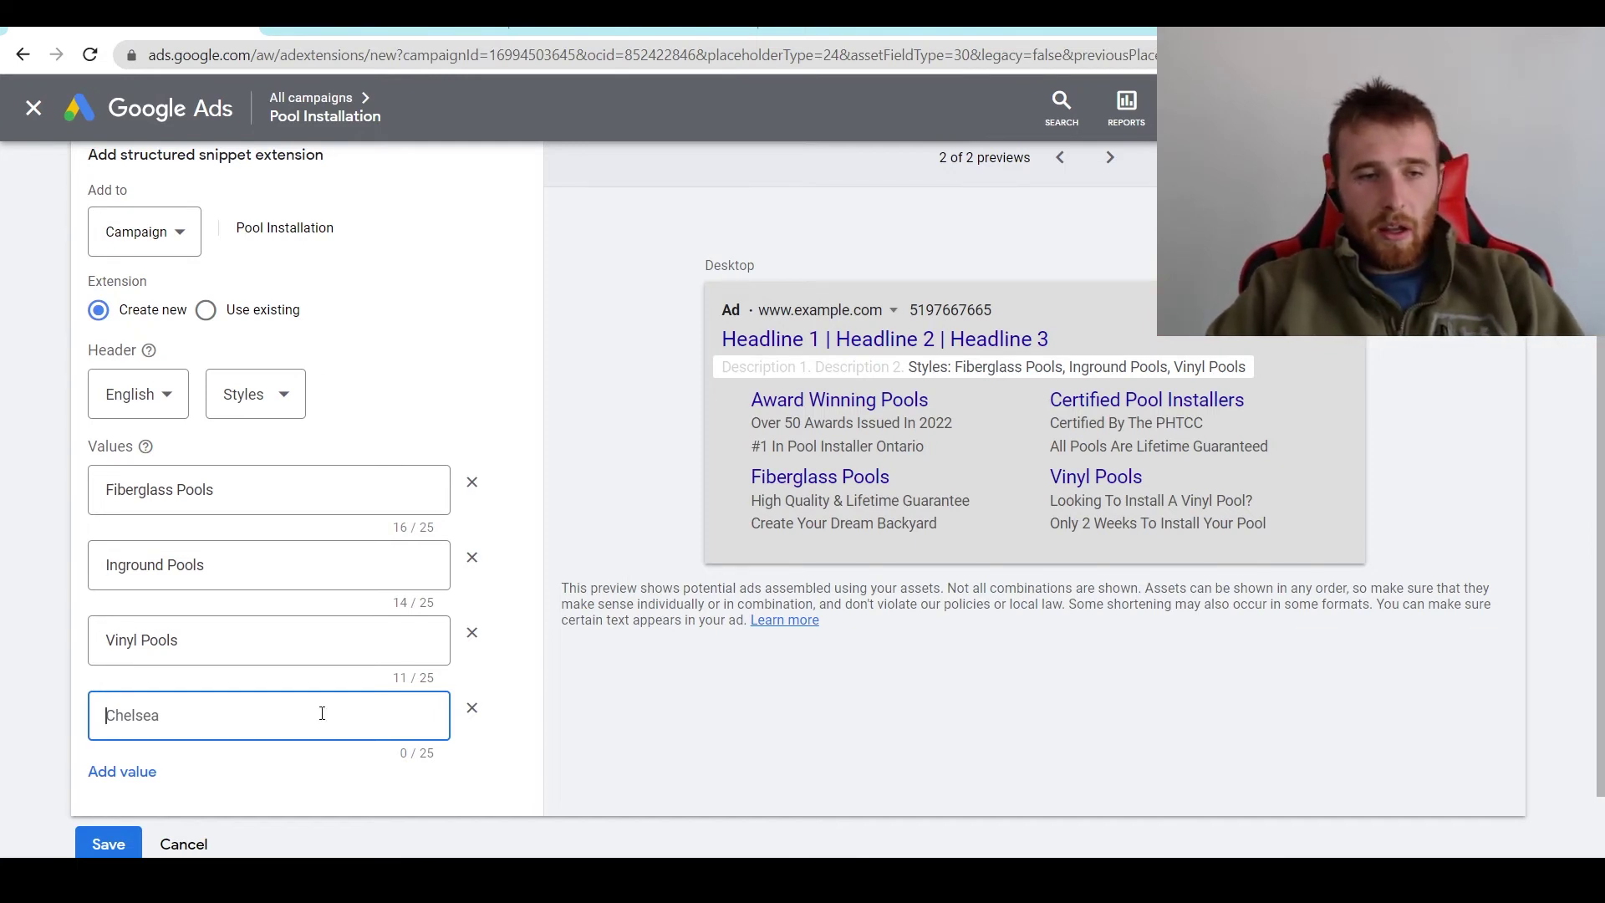
{"action": "type", "text": "Above"}
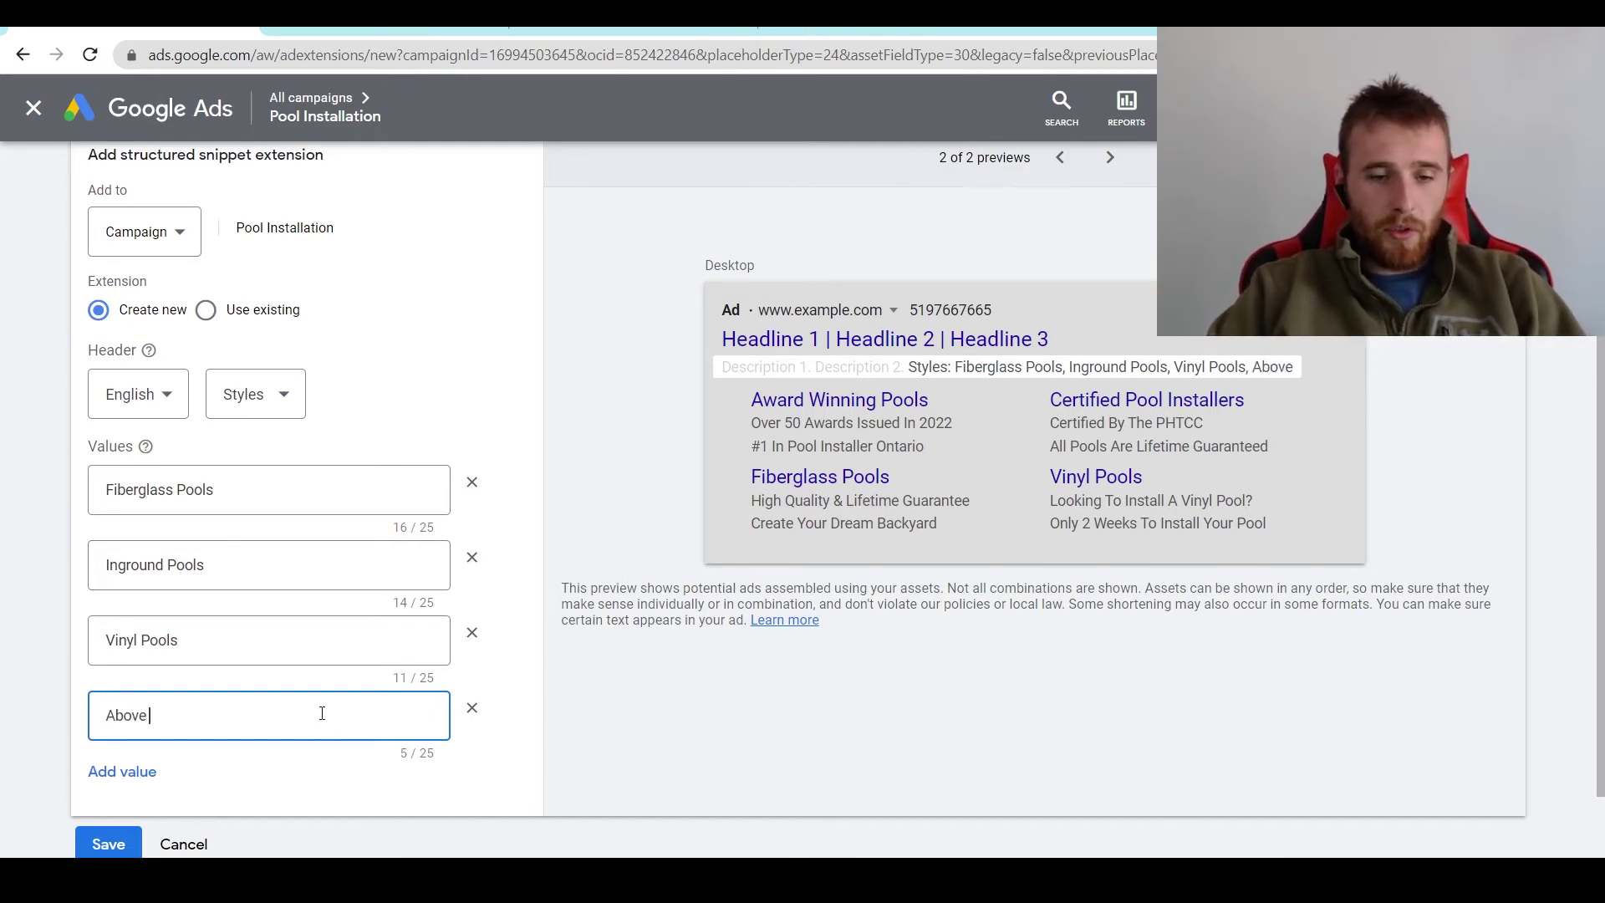
{"action": "type", "text": " Ground Pools"}
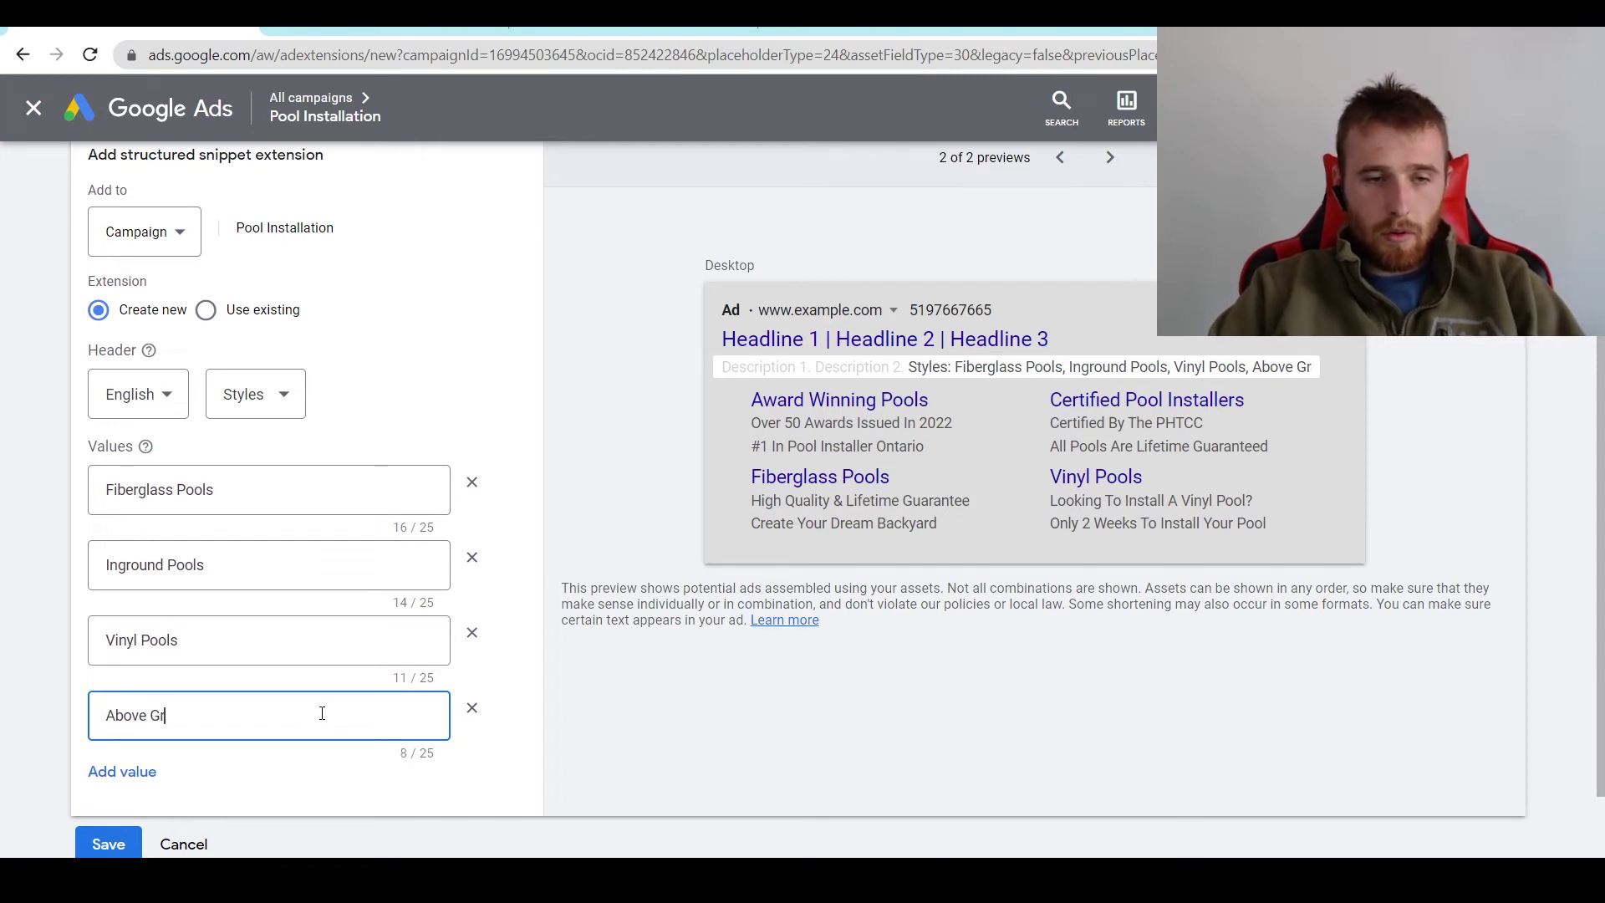
{"action": "left_click", "coordinate": [518, 537]}
{"action": "scroll", "coordinate": [518, 537], "scroll_direction": "down", "scroll_amount": 1}
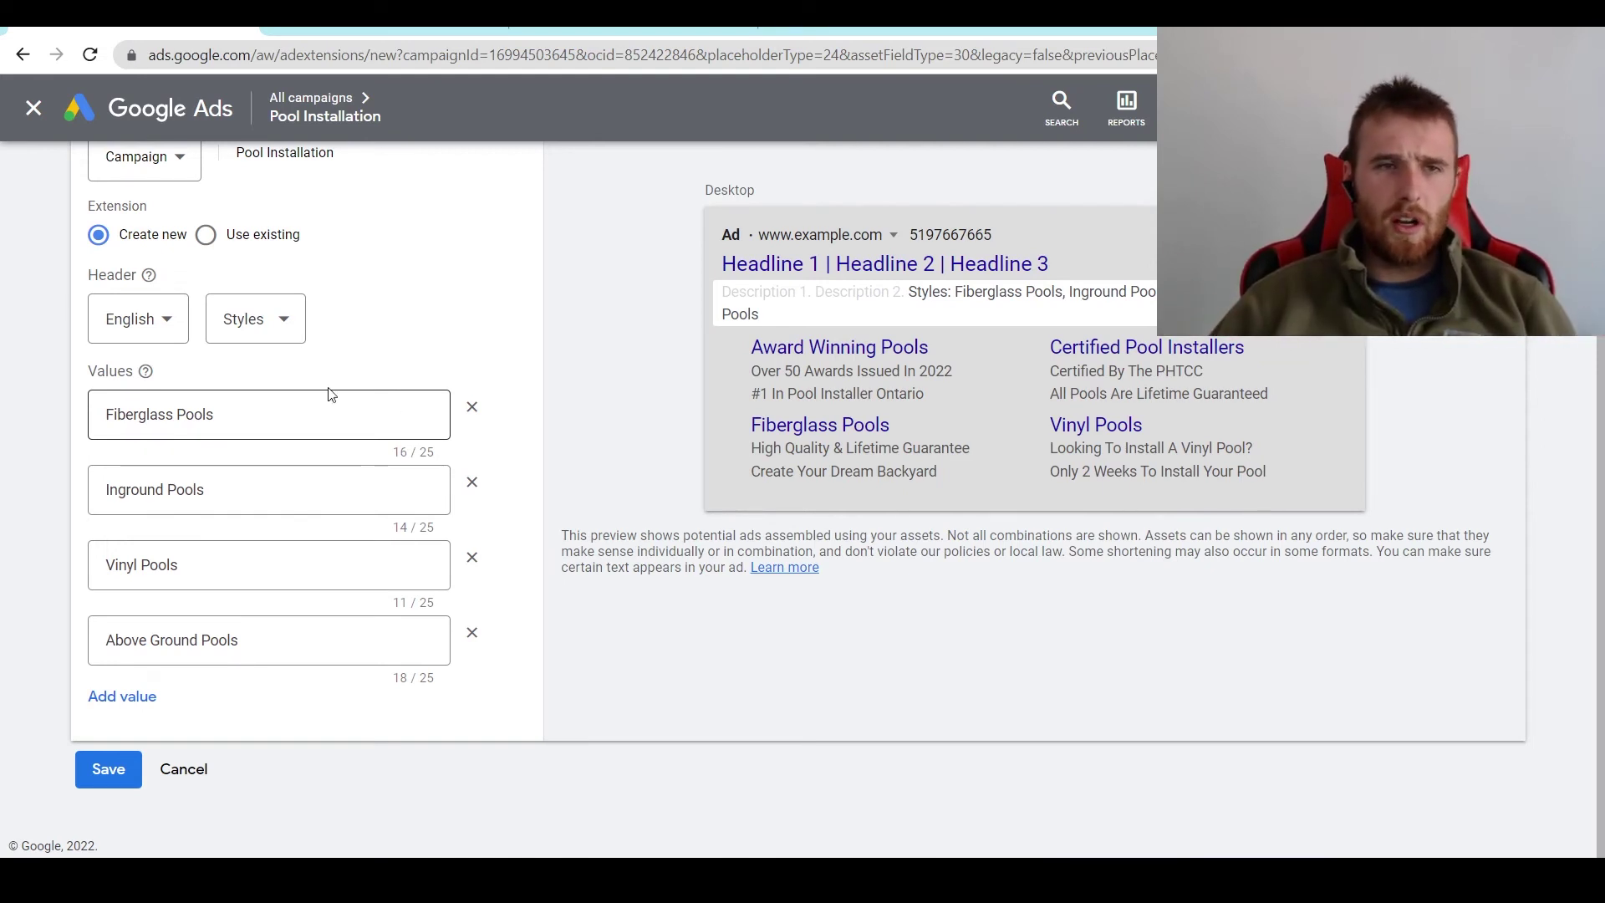
{"action": "left_click", "coordinate": [239, 241]}
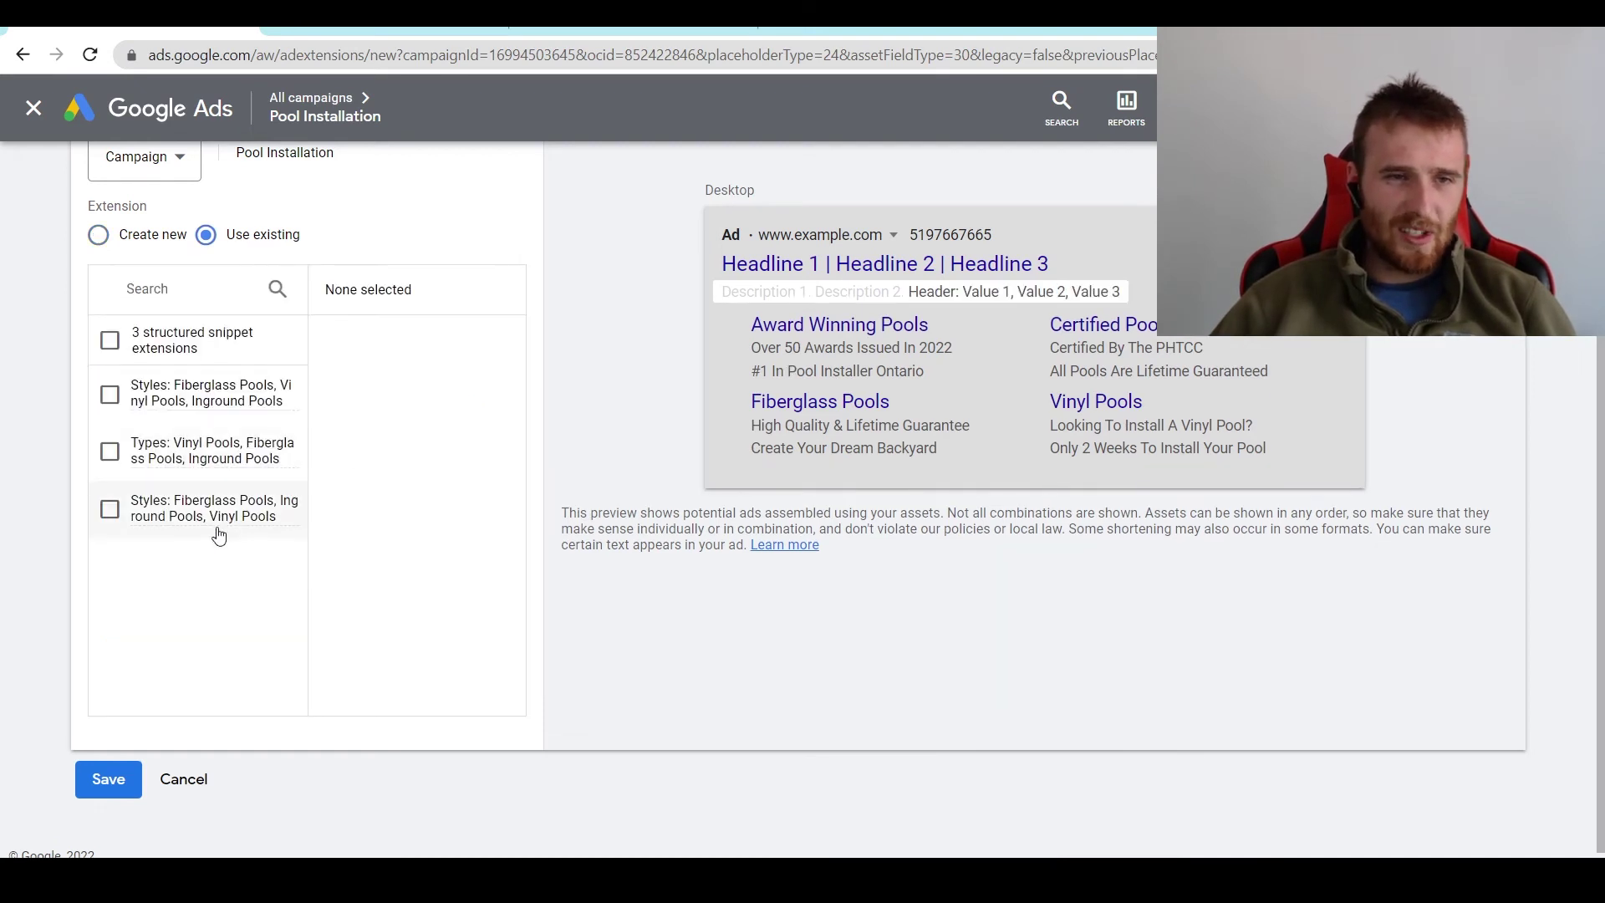
{"action": "left_click", "coordinate": [100, 236]}
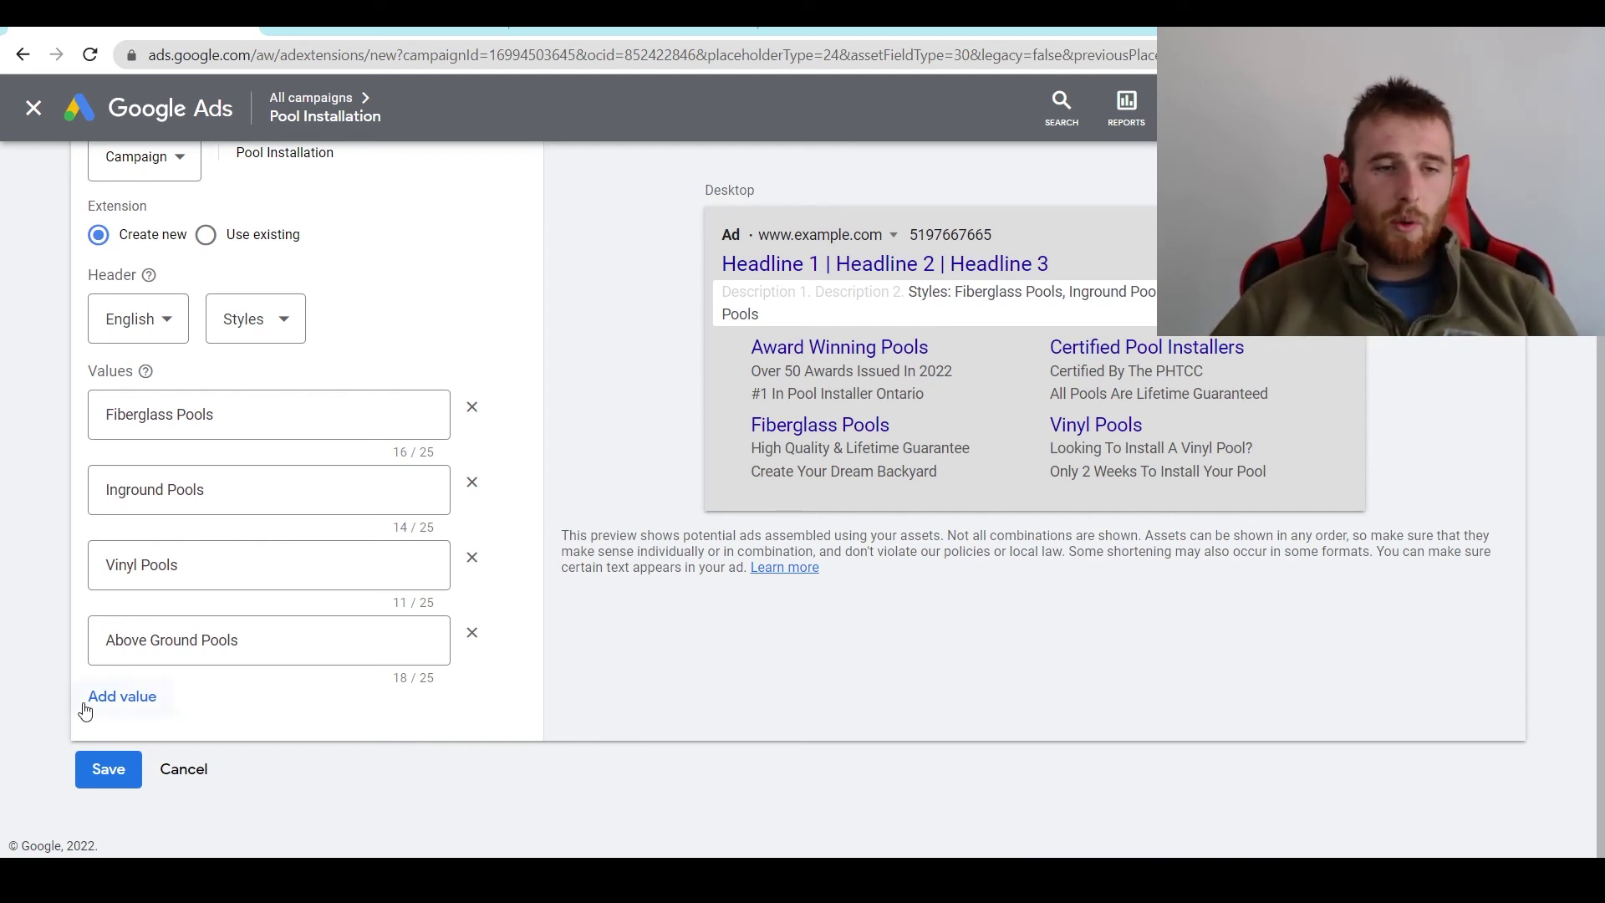
Save the Styles snippet and find it under Structured snippet on the campaign's Extensions page
{"action": "left_click", "coordinate": [109, 770]}
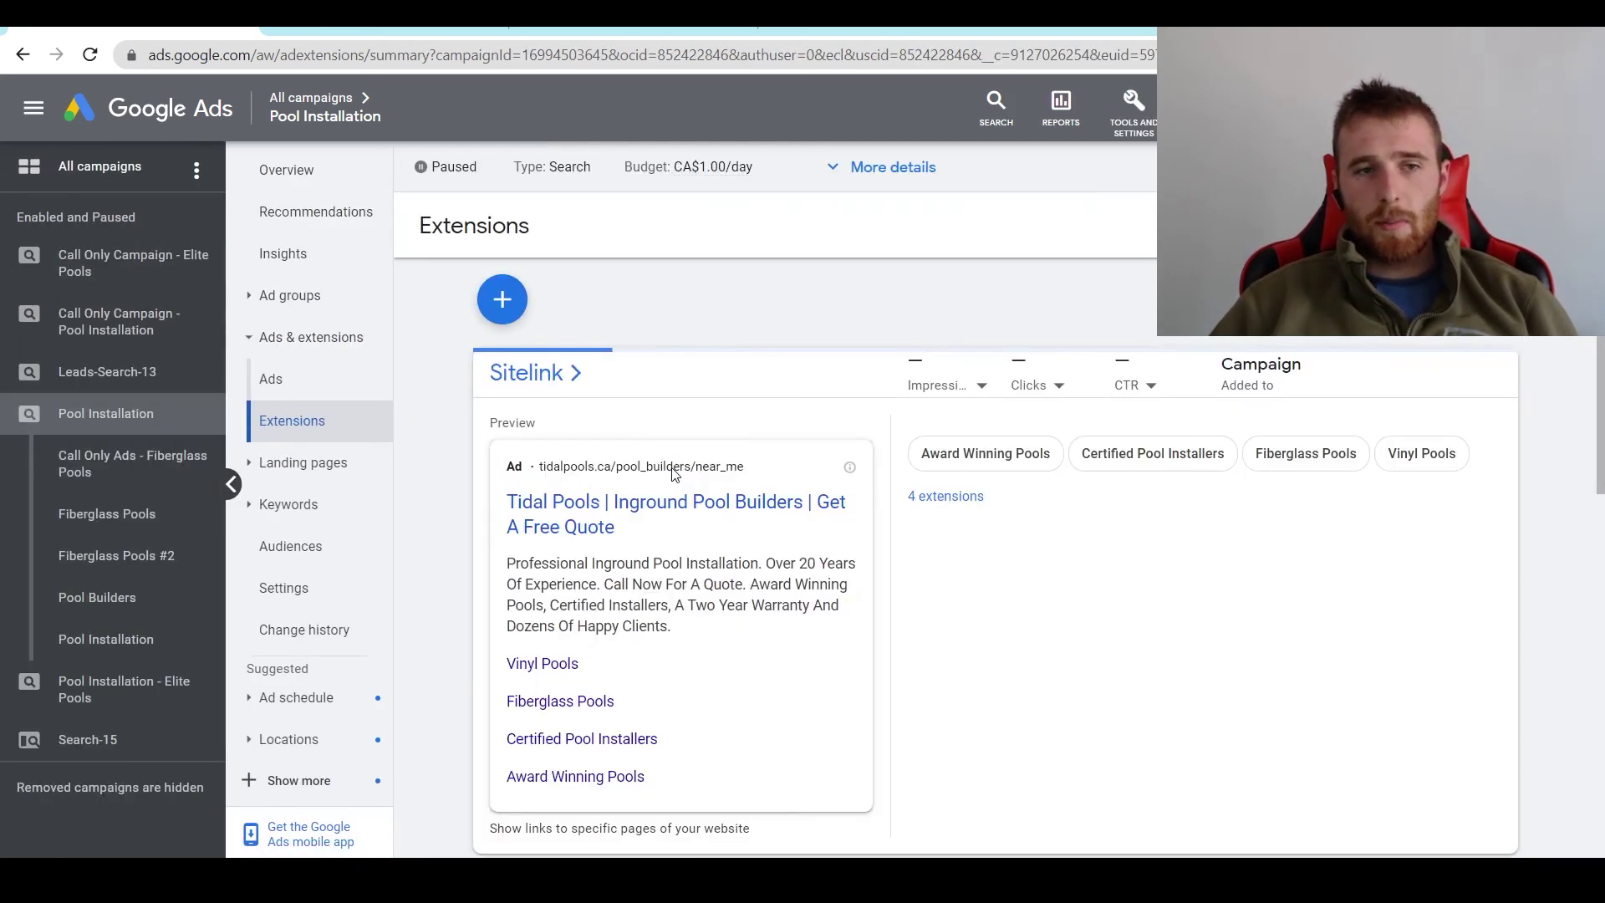
{"action": "scroll", "coordinate": [1306, 518], "scroll_direction": "down", "scroll_amount": 5}
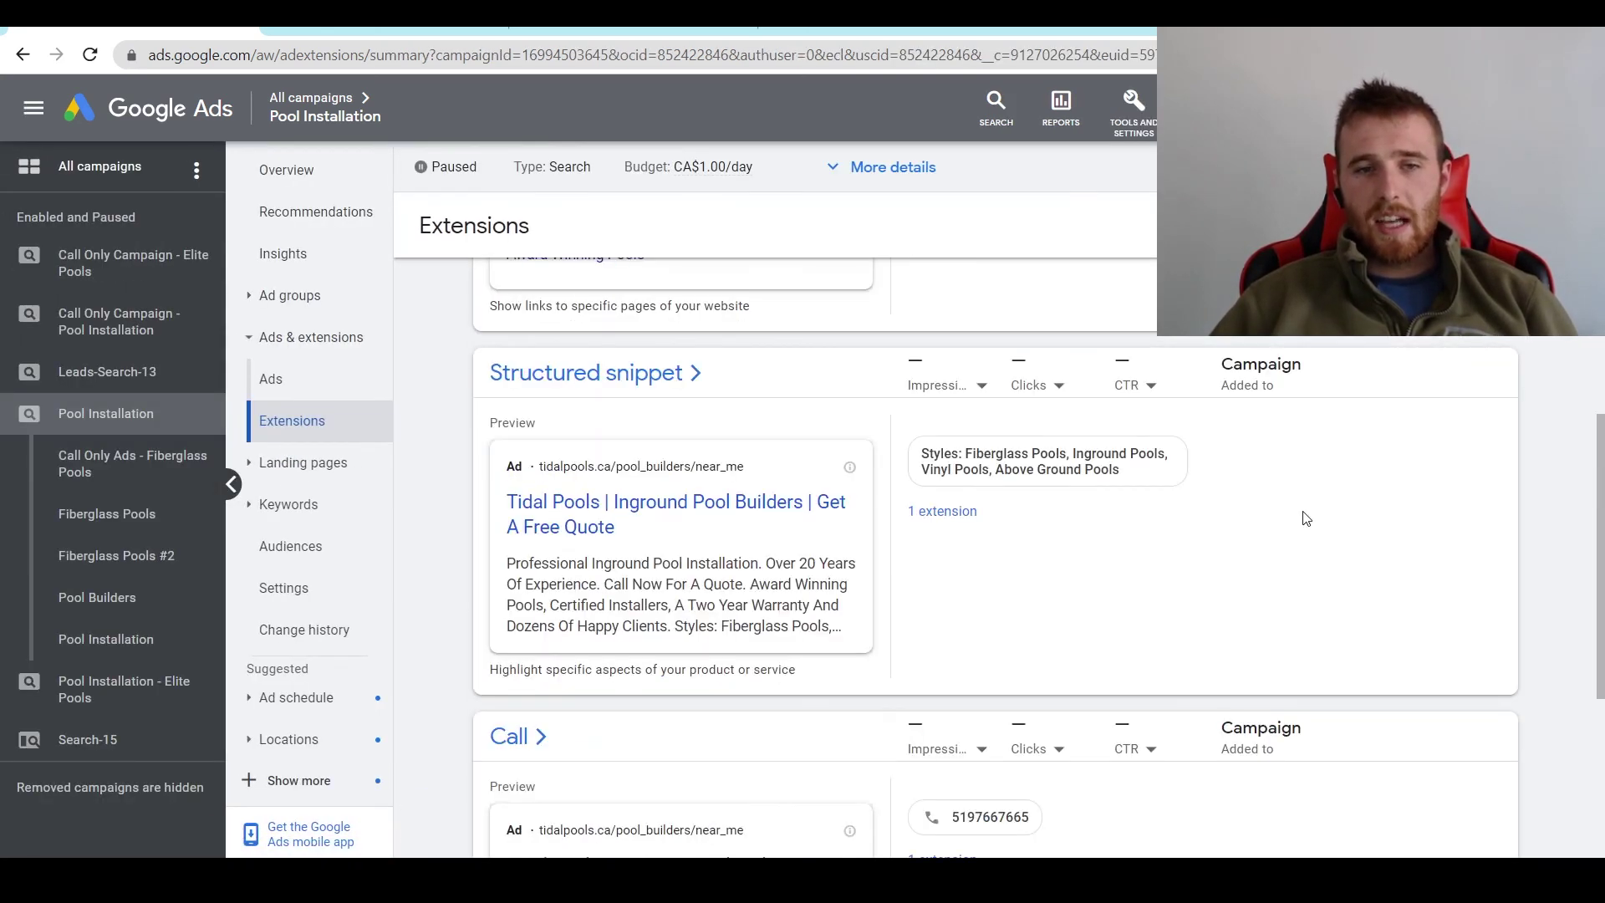